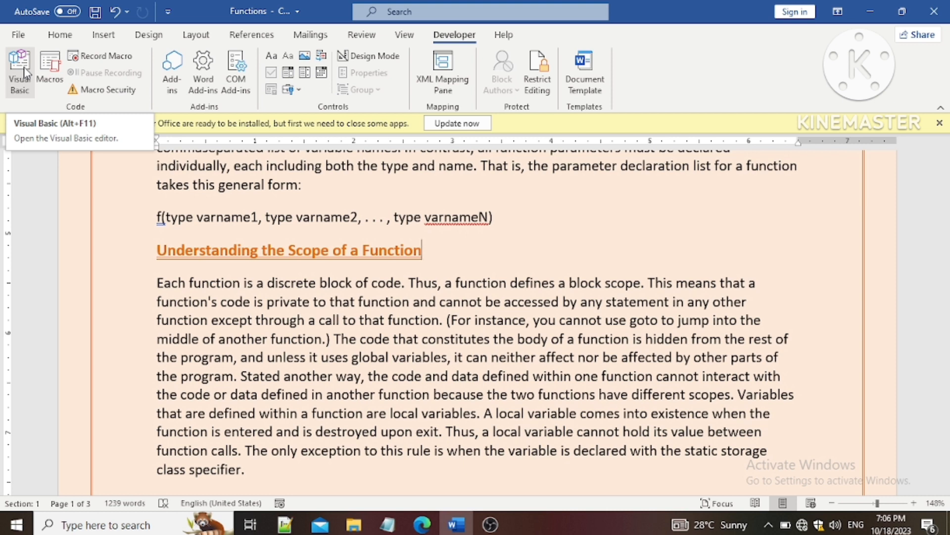
Step: Open the Visual Basic editor for a brief look and close it again
{"action": "left_click", "coordinate": [23, 67]}
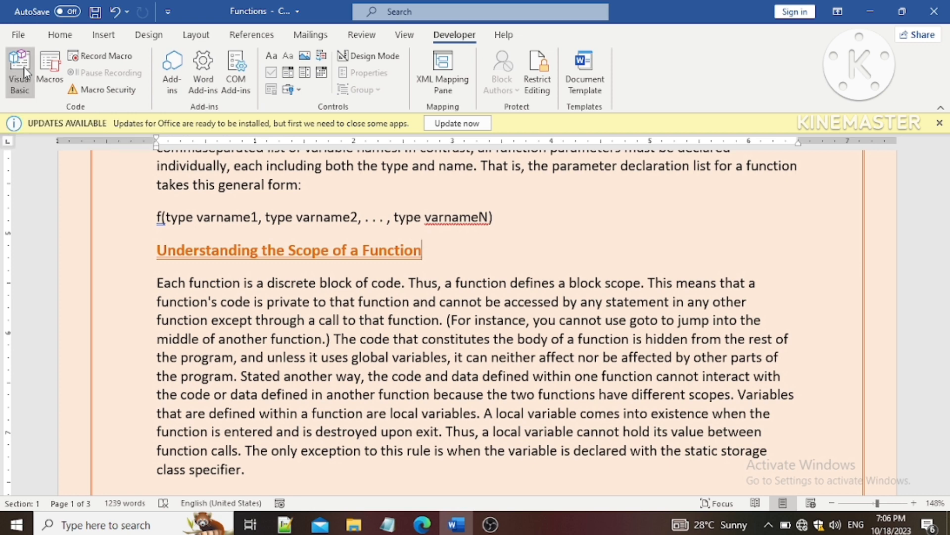
{"action": "left_click", "coordinate": [935, 11]}
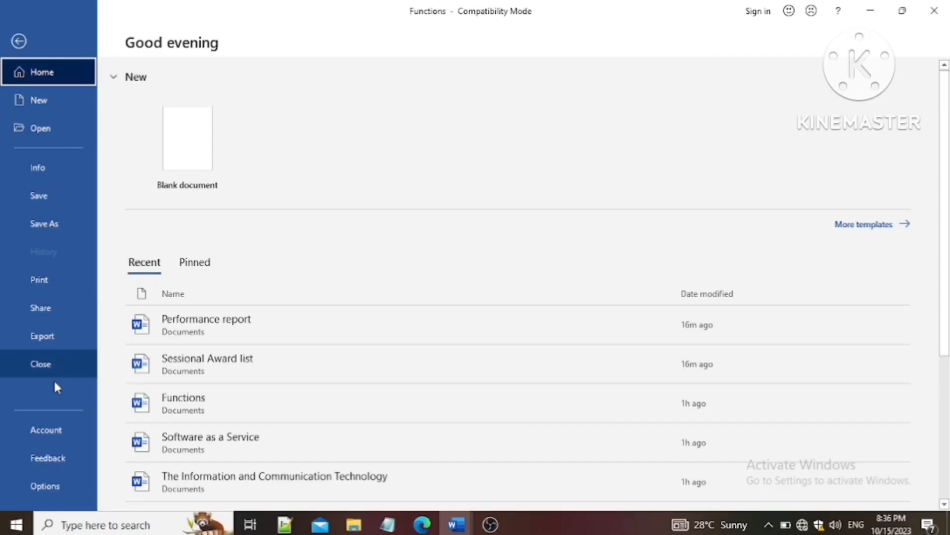
Step: Enable the Developer tab in the ribbon customization options and display its commands
{"action": "left_click", "coordinate": [45, 486]}
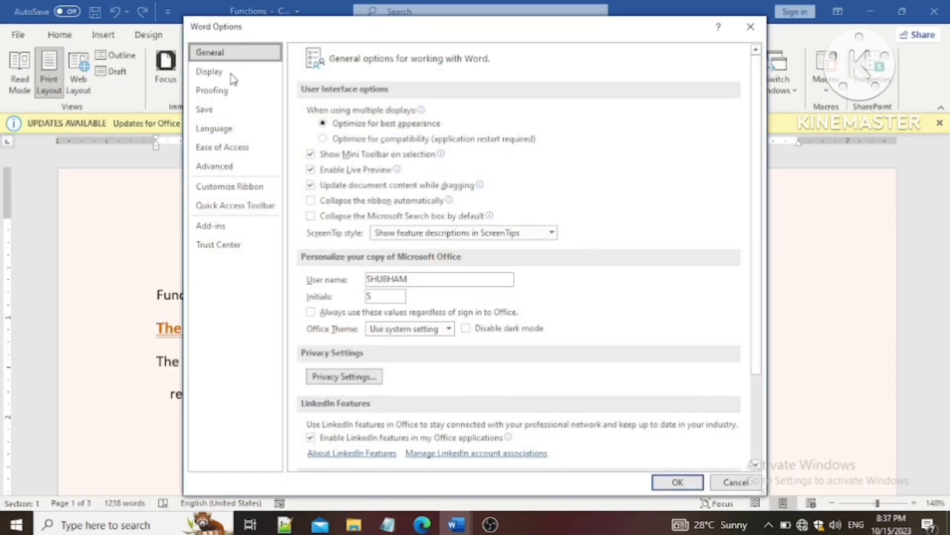
{"action": "left_click", "coordinate": [226, 188]}
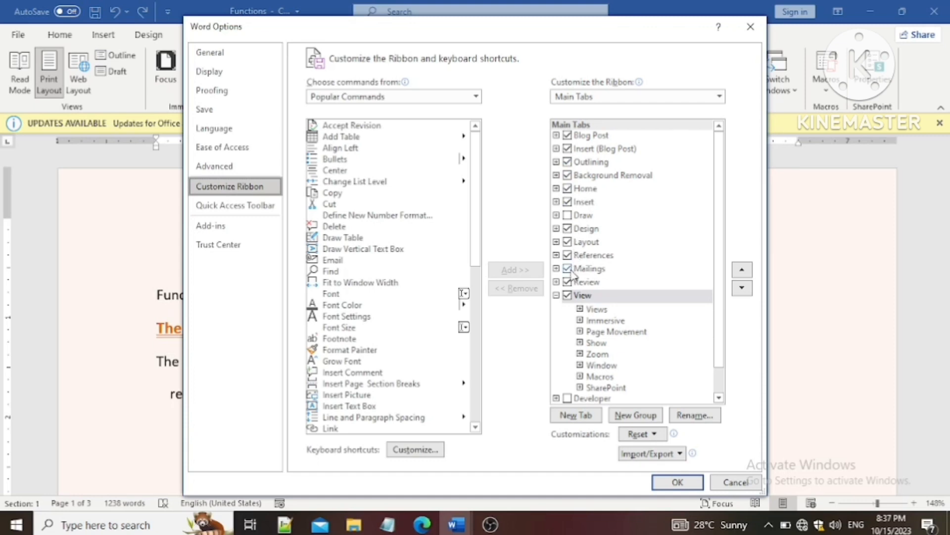
{"action": "left_click", "coordinate": [567, 399]}
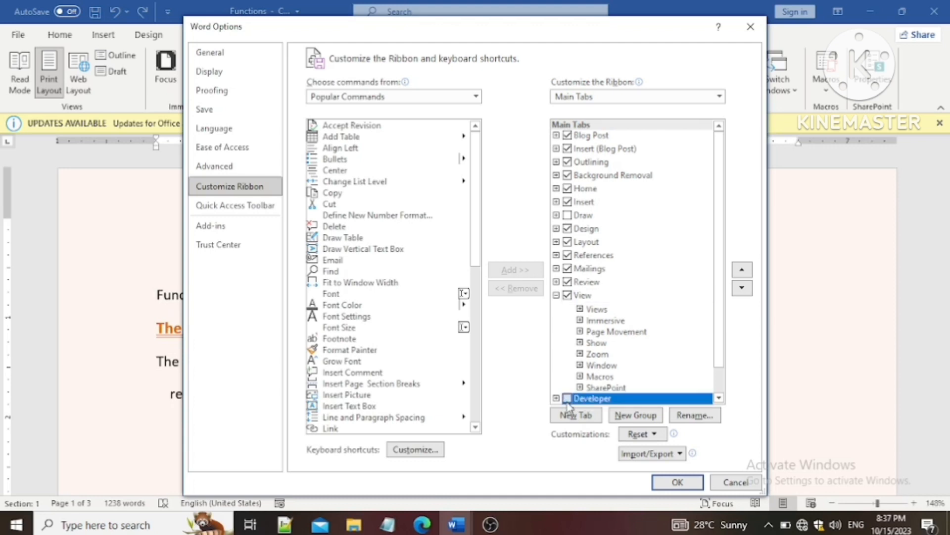
{"action": "left_click", "coordinate": [661, 488]}
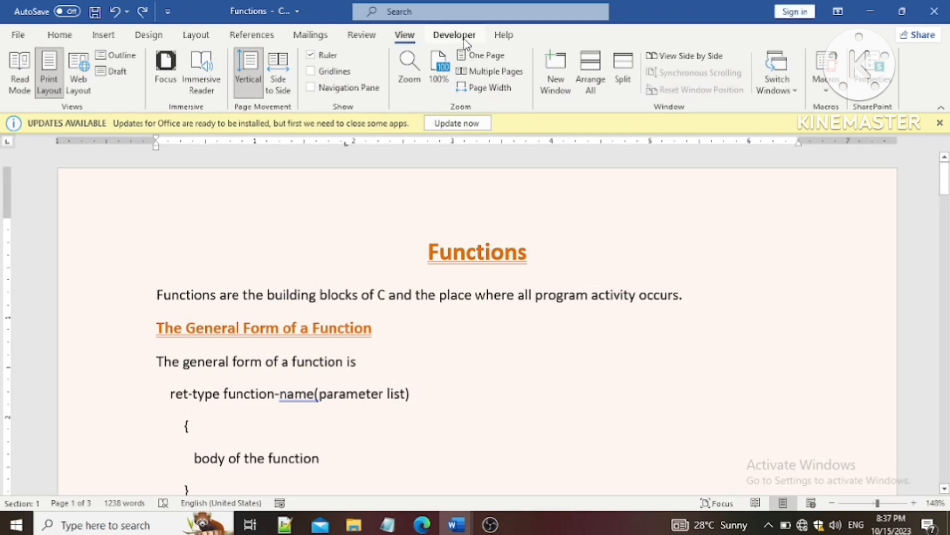
{"action": "left_click", "coordinate": [465, 40]}
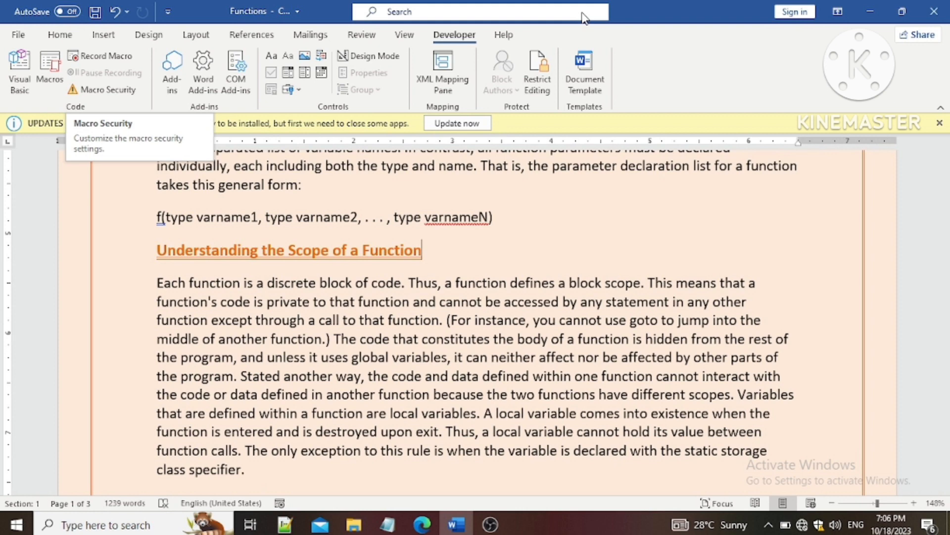
Step: Start recording a macro named format assigned to a button, cancelling the Quick Access Toolbar customization
{"action": "left_click", "coordinate": [404, 36]}
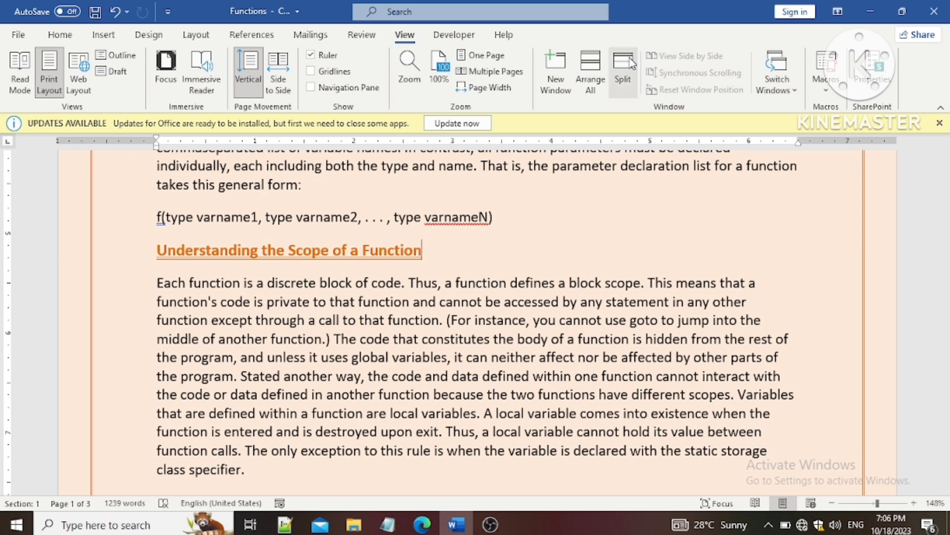
{"action": "left_click", "coordinate": [825, 82]}
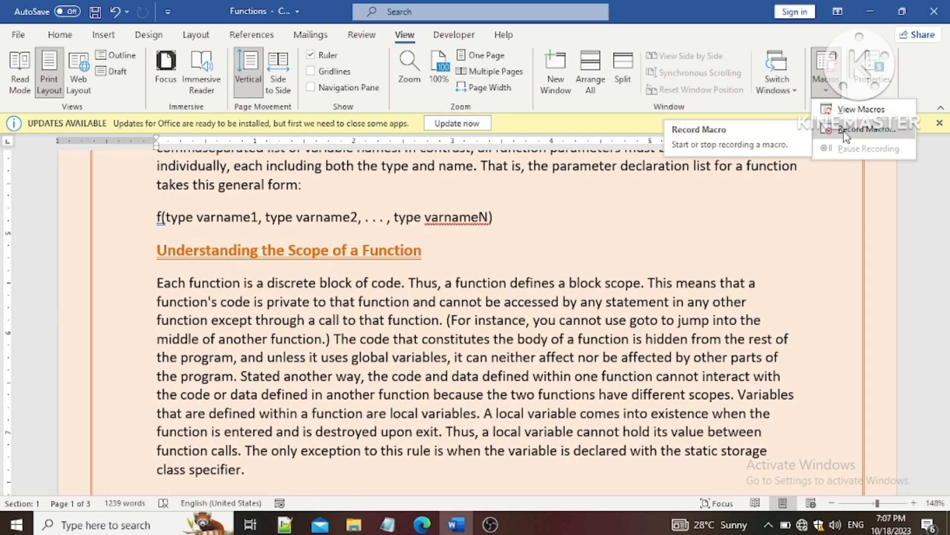
{"action": "left_click", "coordinate": [844, 131]}
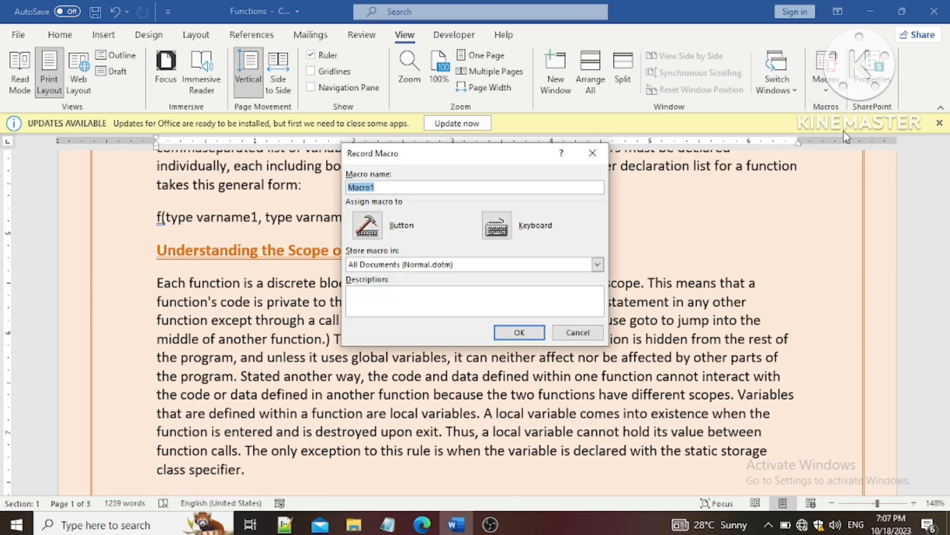
{"action": "left_click", "coordinate": [389, 186]}
{"action": "left_click_drag", "start_coordinate": [389, 186], "coordinate": [352, 188]}
{"action": "key", "text": "BackSpace"}
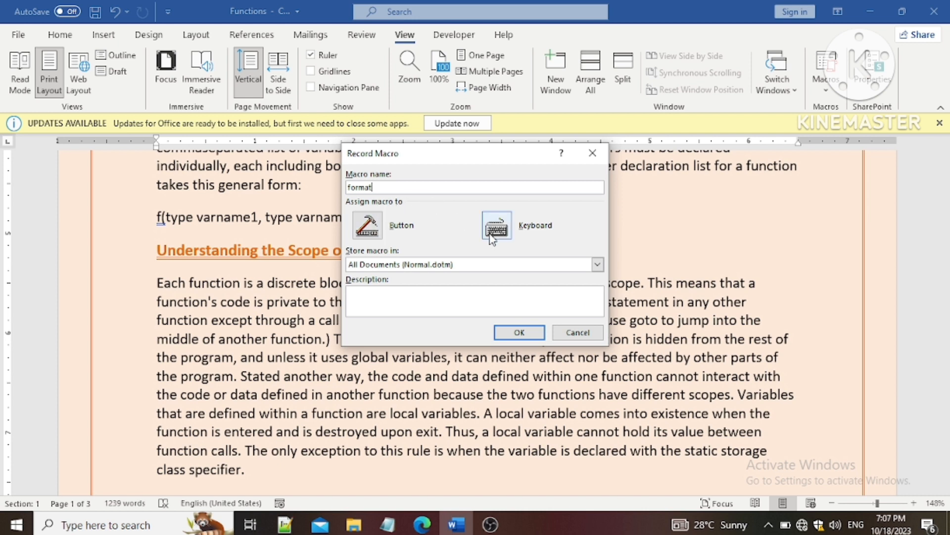
{"action": "left_click", "coordinate": [375, 227]}
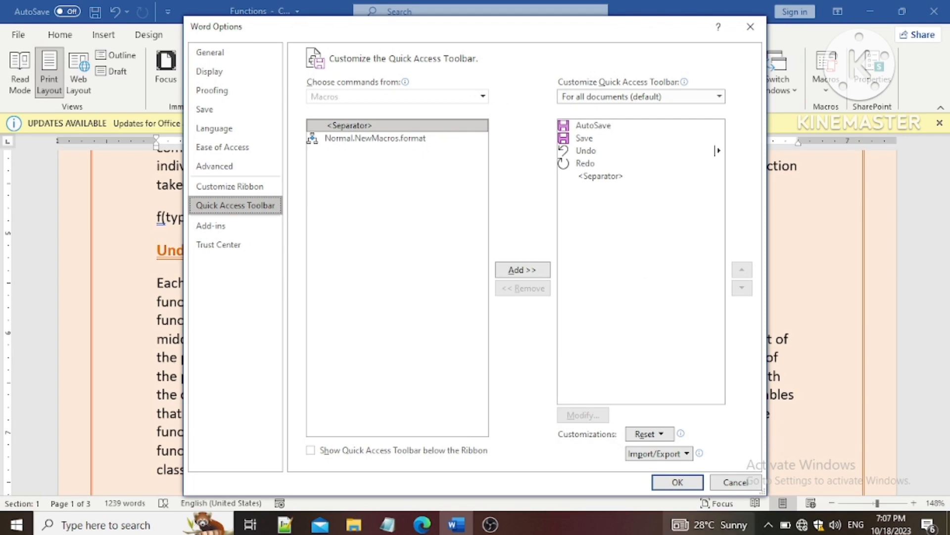
{"action": "left_click", "coordinate": [736, 482]}
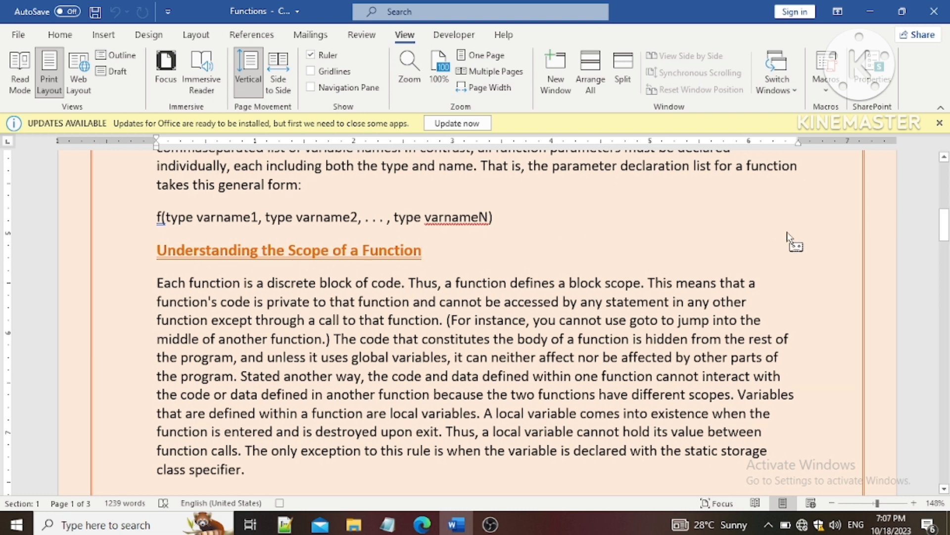
Step: Select the "Function Arguments" heading and give it a double underline, keeping it bold
{"action": "left_click_drag", "start_coordinate": [946, 225], "coordinate": [944, 263]}
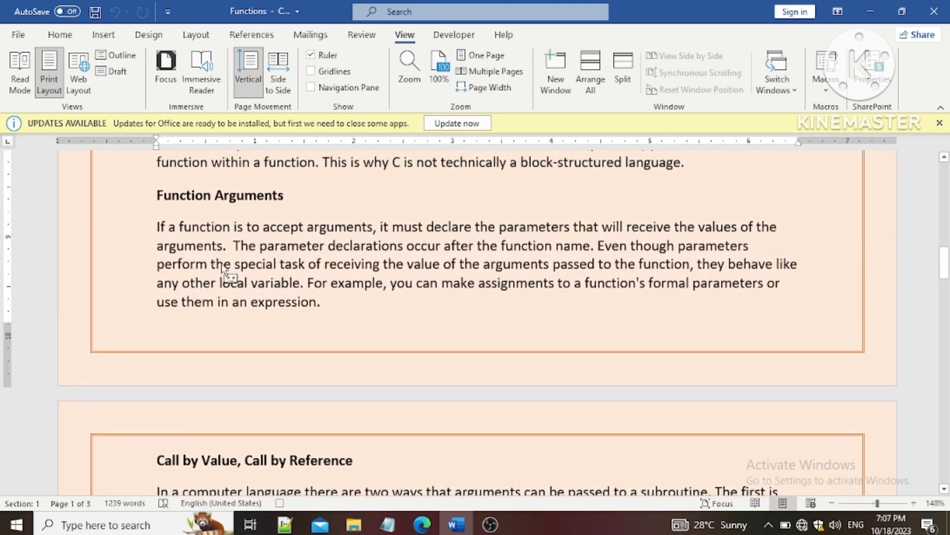
{"action": "left_click", "coordinate": [155, 201]}
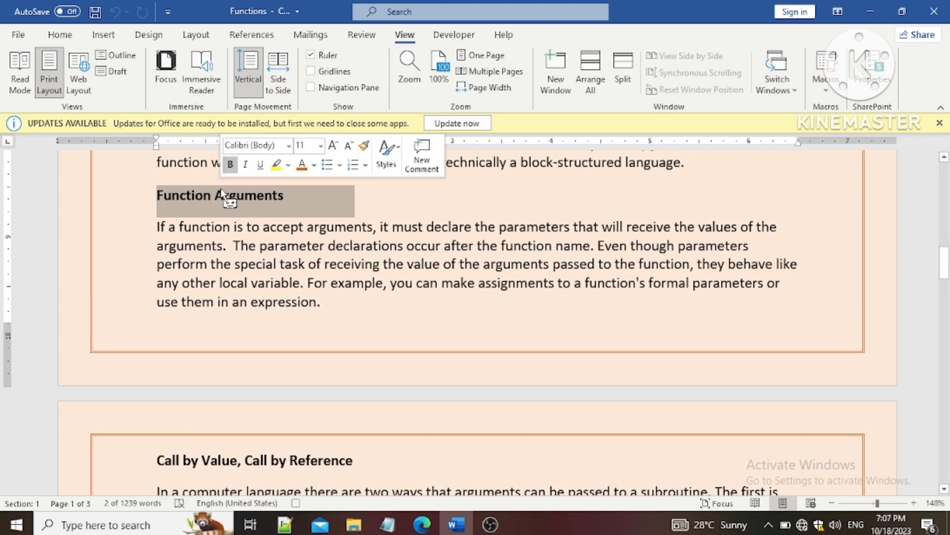
{"action": "left_click", "coordinate": [68, 42]}
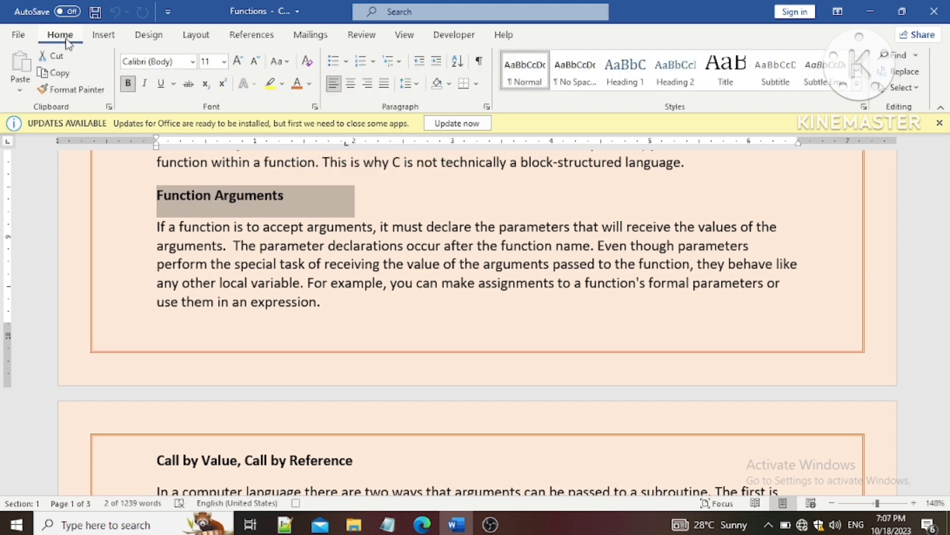
{"action": "left_click", "coordinate": [128, 84]}
{"action": "left_click", "coordinate": [128, 84]}
{"action": "left_click", "coordinate": [173, 84]}
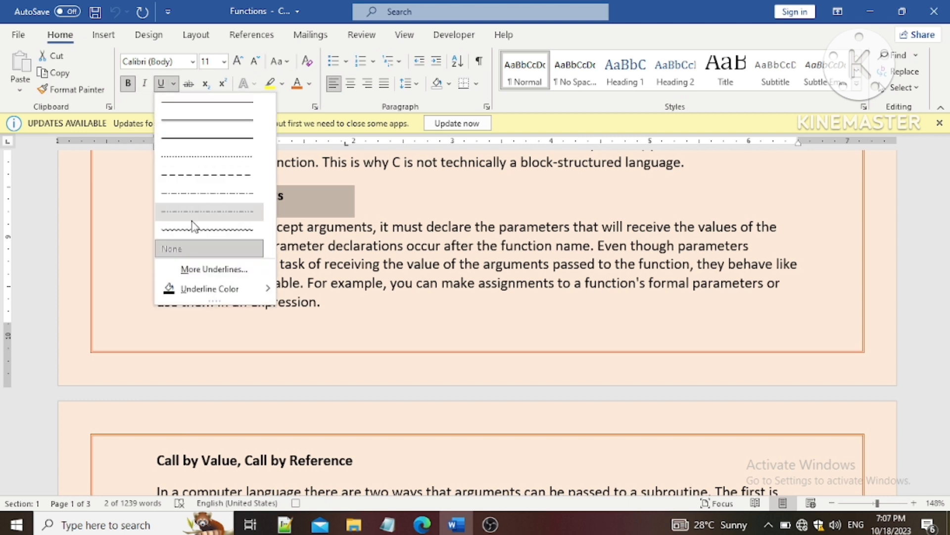
{"action": "left_click", "coordinate": [191, 128]}
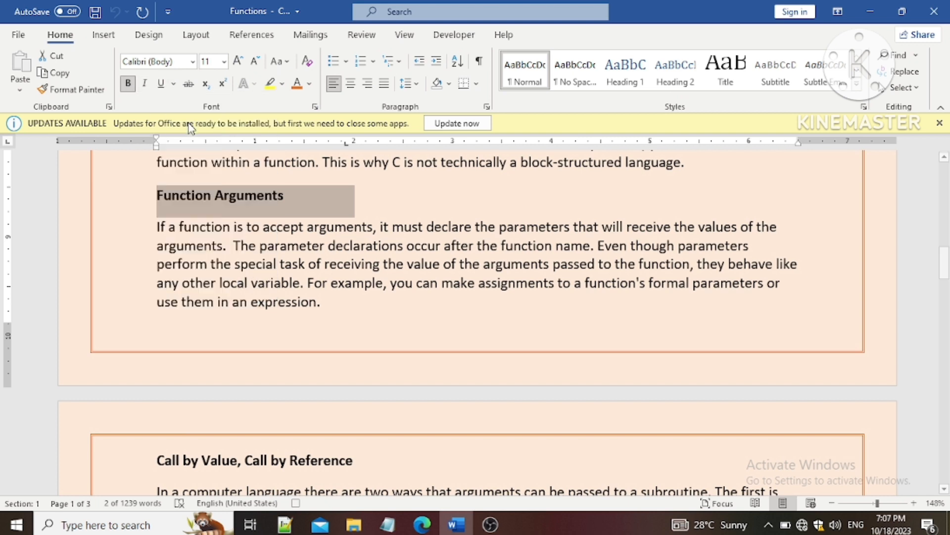
Step: Set the "Function Arguments" heading's font size to 12 and its font colour to dark orange
{"action": "left_click", "coordinate": [224, 64]}
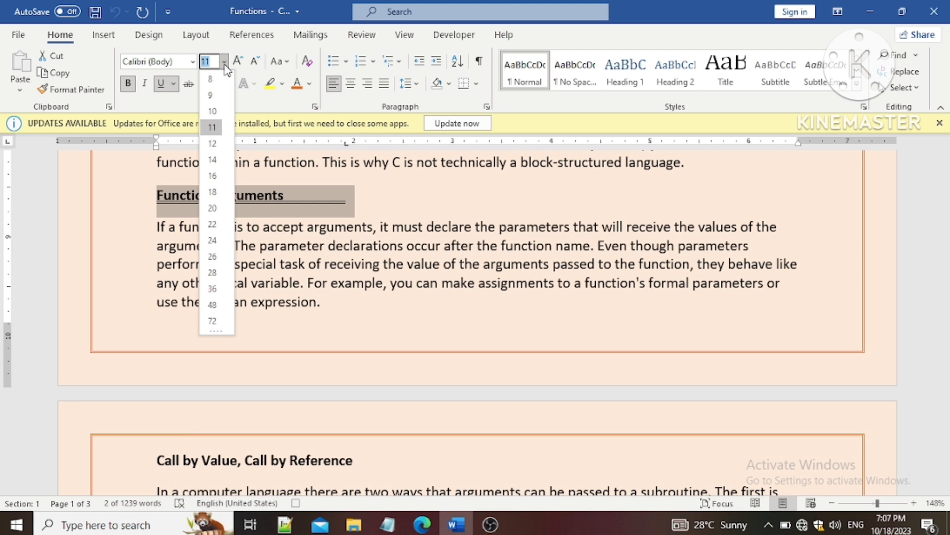
{"action": "left_click", "coordinate": [214, 148]}
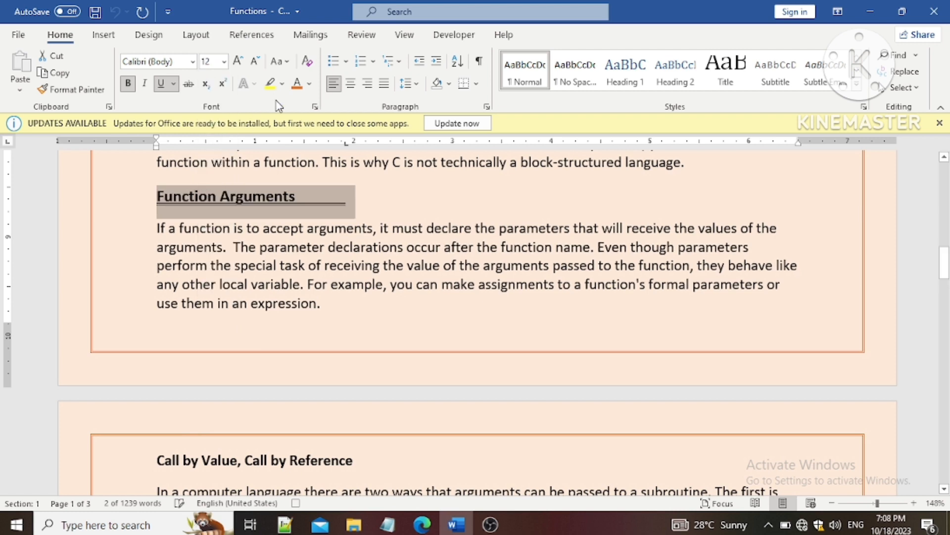
{"action": "left_click", "coordinate": [312, 87]}
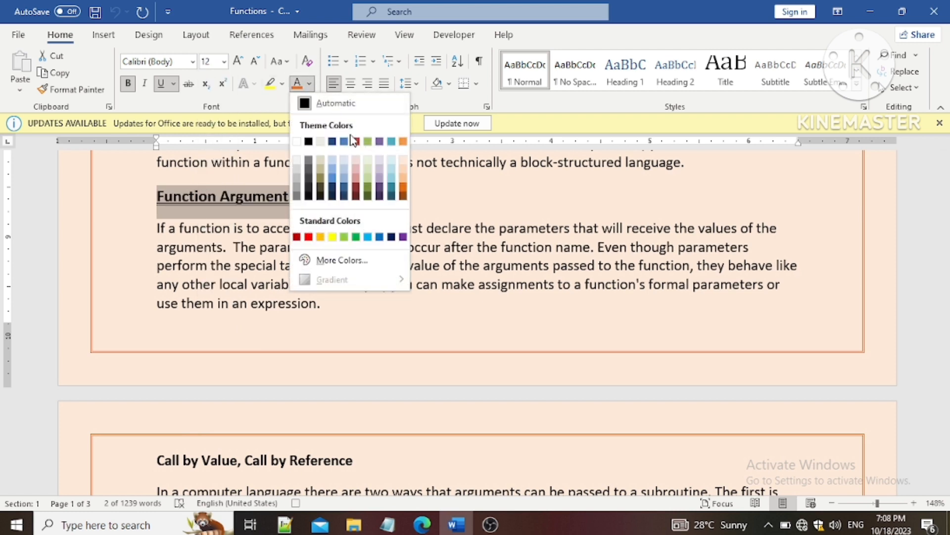
{"action": "left_click", "coordinate": [403, 188]}
{"action": "left_click", "coordinate": [403, 195]}
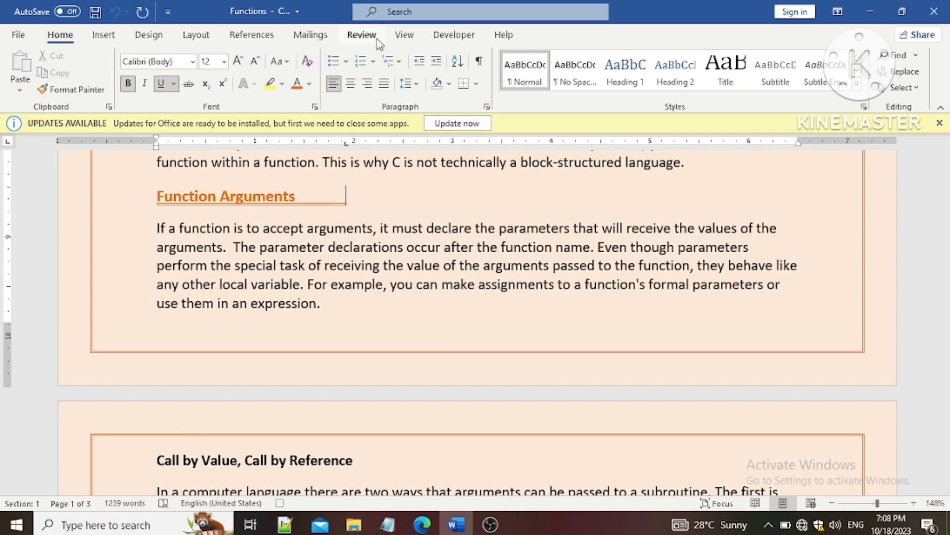
Step: Stop recording the macro
{"action": "left_click", "coordinate": [405, 37]}
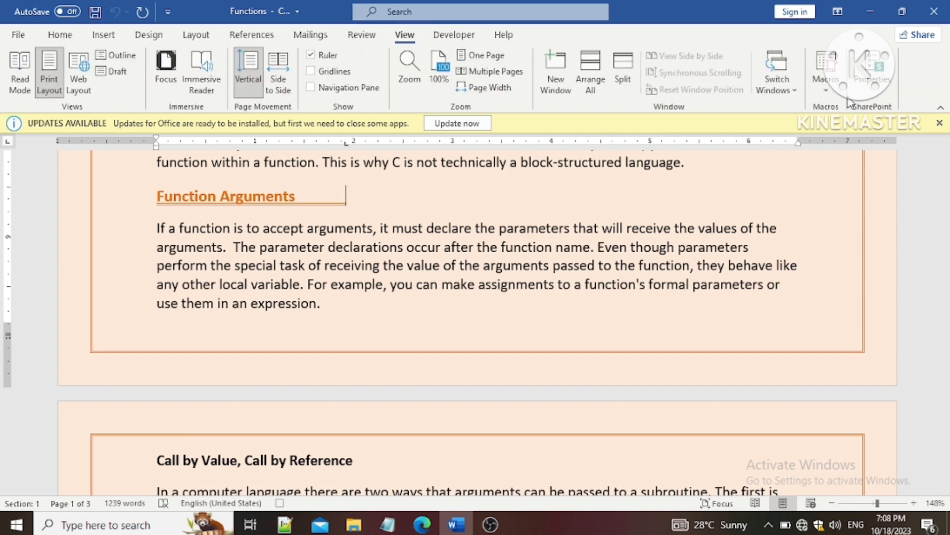
{"action": "left_click", "coordinate": [824, 90]}
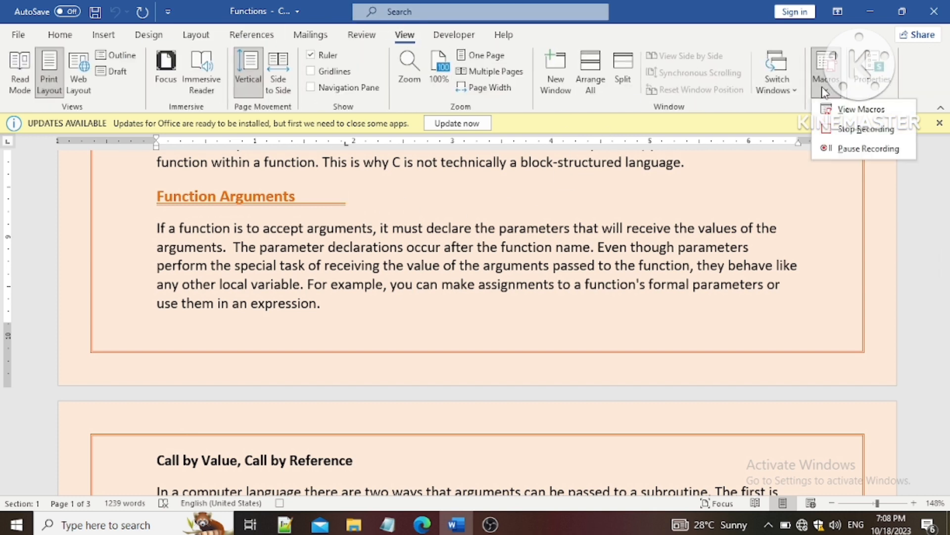
{"action": "left_click", "coordinate": [840, 133]}
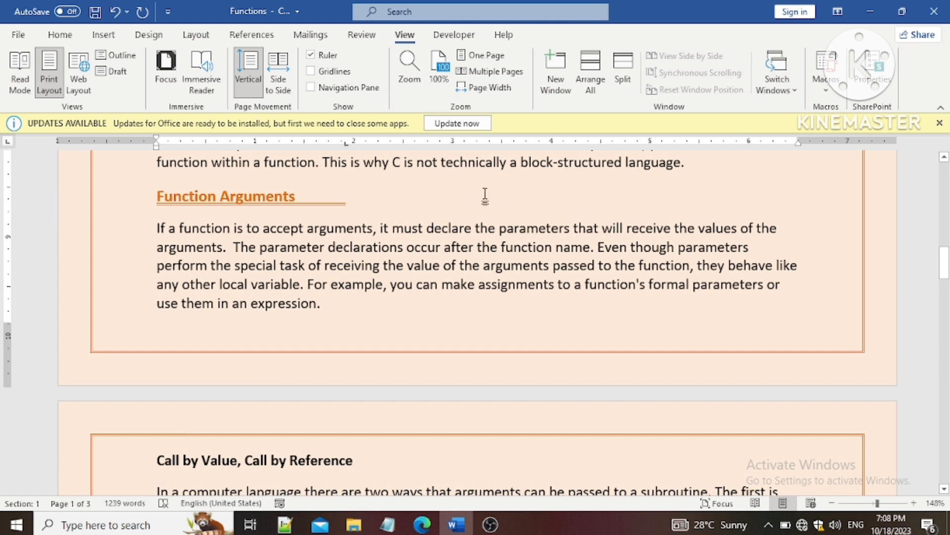
Step: View the list of available macros and close it without running any
{"action": "left_click", "coordinate": [823, 88]}
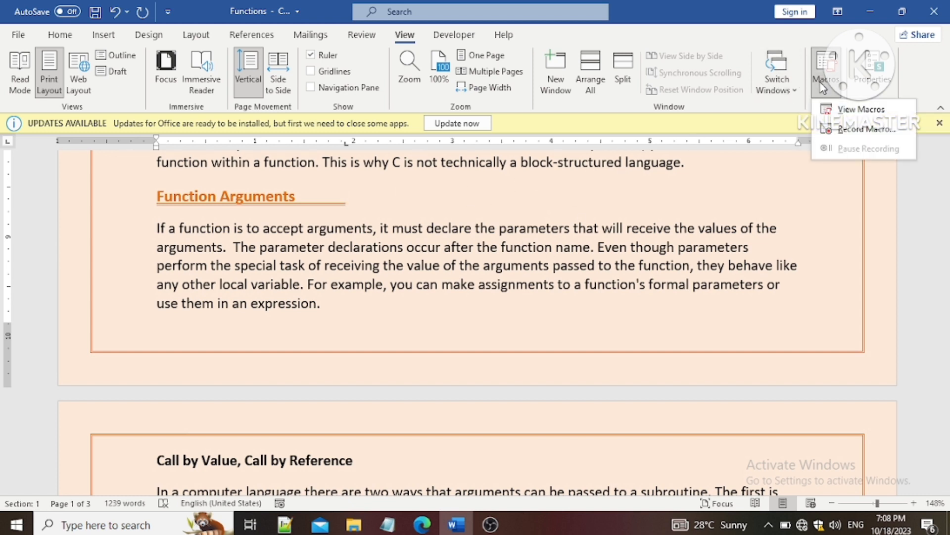
{"action": "left_click", "coordinate": [842, 114]}
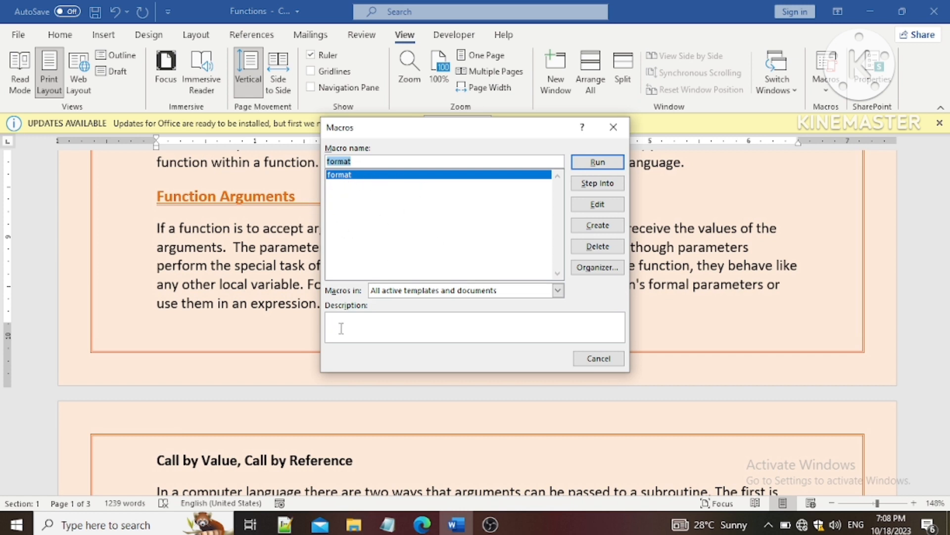
{"action": "left_click", "coordinate": [613, 127]}
Step: Run the format macro on the "Call by Value, Call by Reference" heading and deselect the text
{"action": "left_click_drag", "start_coordinate": [947, 267], "coordinate": [946, 279]}
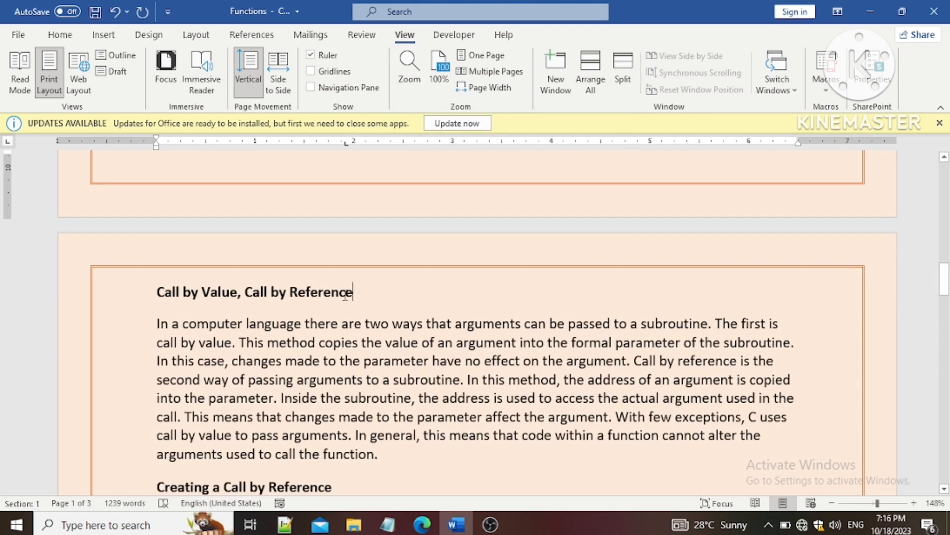
{"action": "left_click_drag", "start_coordinate": [353, 292], "coordinate": [153, 293]}
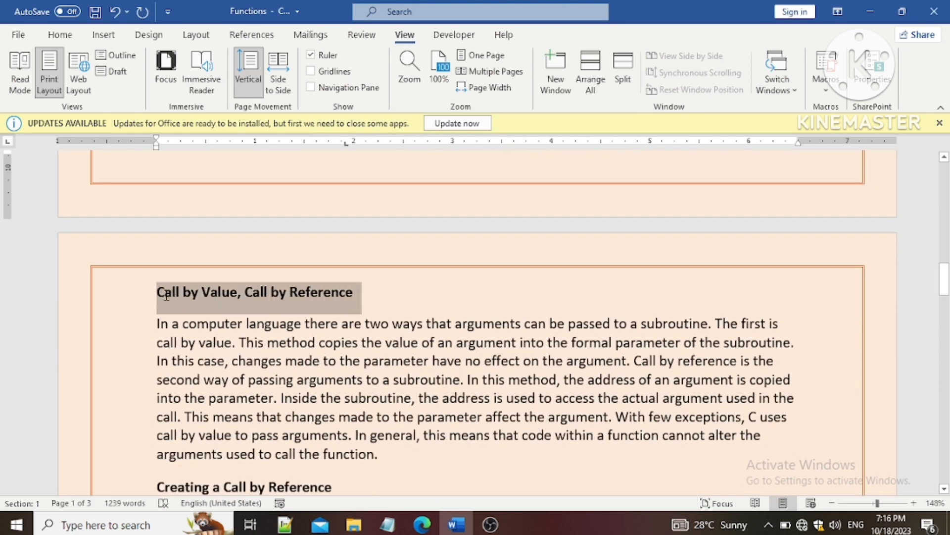
{"action": "left_click", "coordinate": [826, 79]}
{"action": "left_click", "coordinate": [838, 115]}
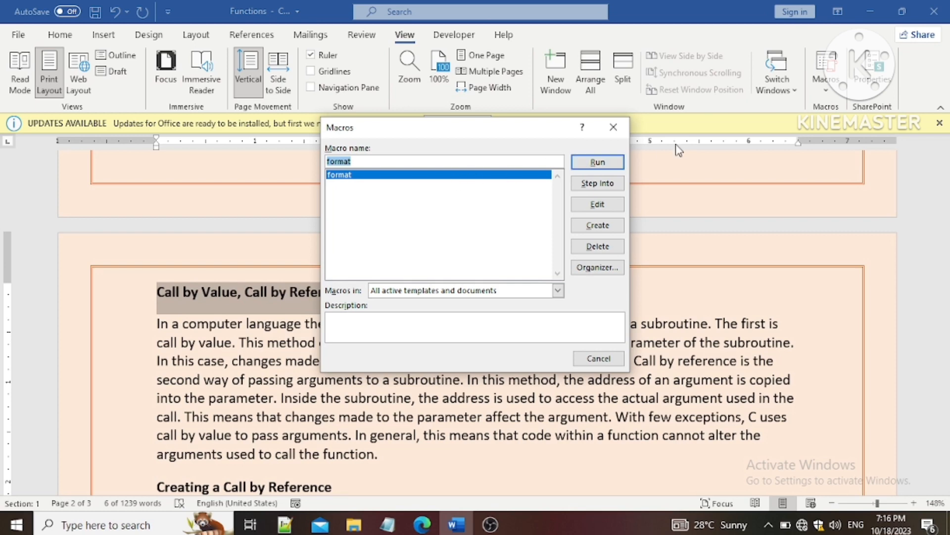
{"action": "left_click", "coordinate": [597, 161]}
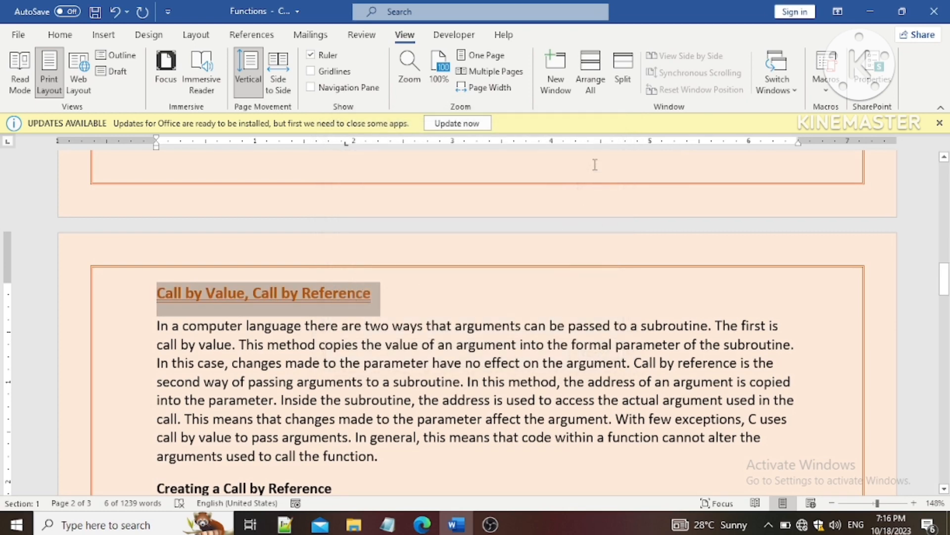
{"action": "left_click", "coordinate": [378, 319]}
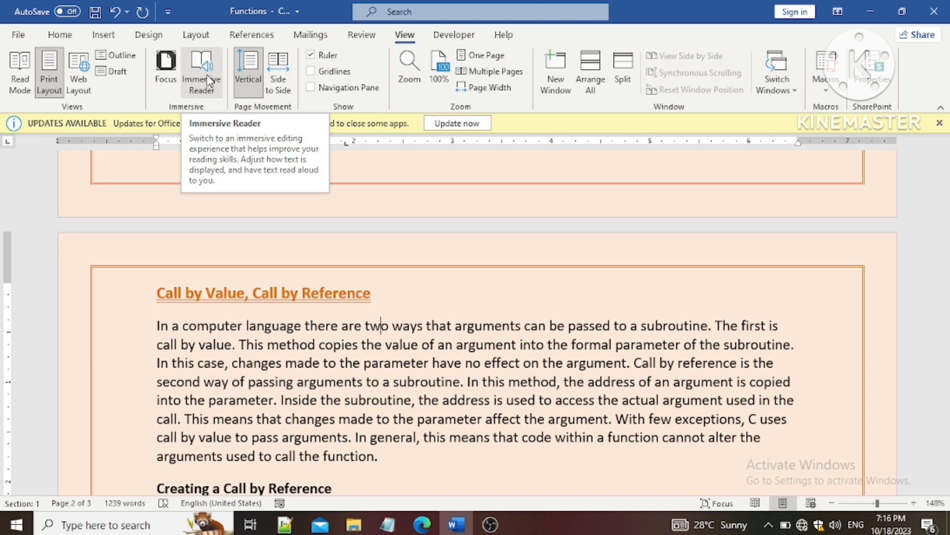
Step: Add the format macro to the Quick Access Toolbar's command list for all documents
{"action": "left_click", "coordinate": [24, 35]}
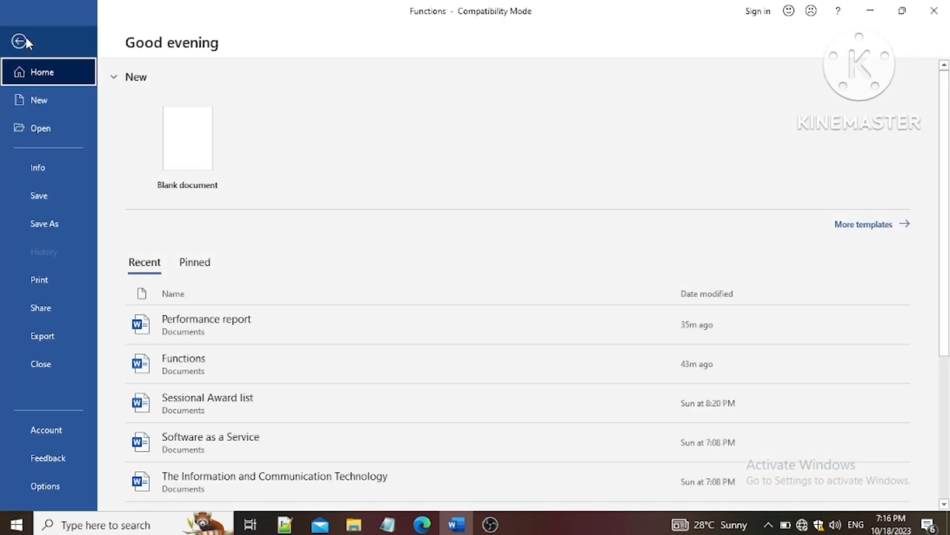
{"action": "left_click", "coordinate": [45, 485]}
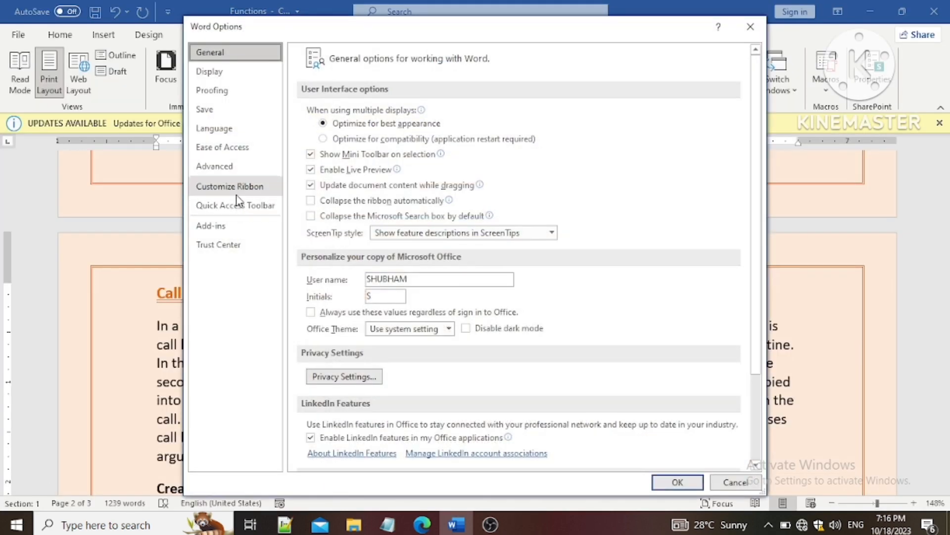
{"action": "left_click", "coordinate": [239, 208]}
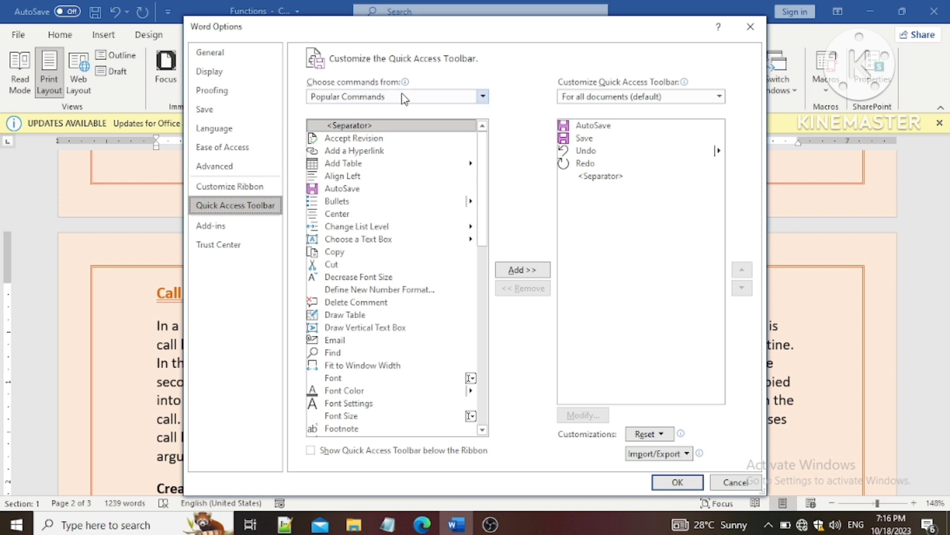
{"action": "left_click", "coordinate": [479, 96]}
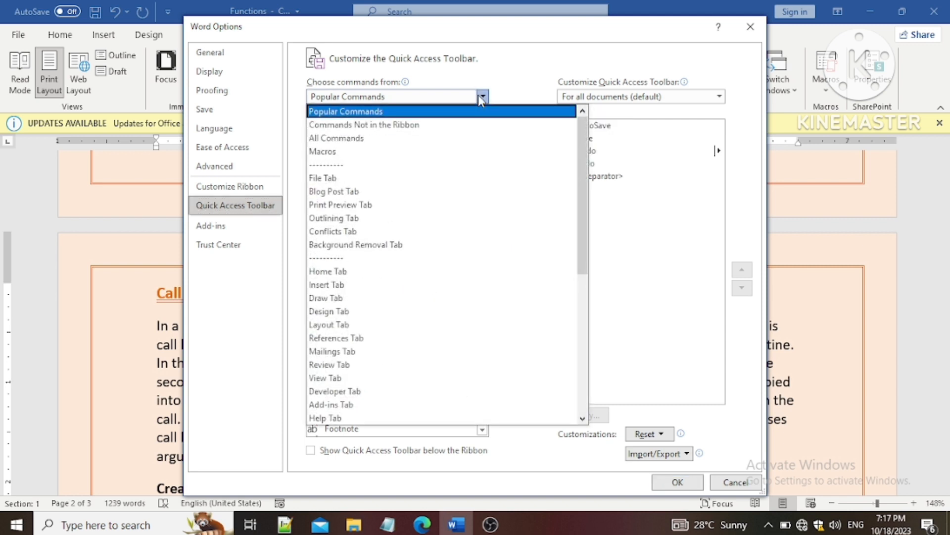
{"action": "left_click", "coordinate": [434, 156]}
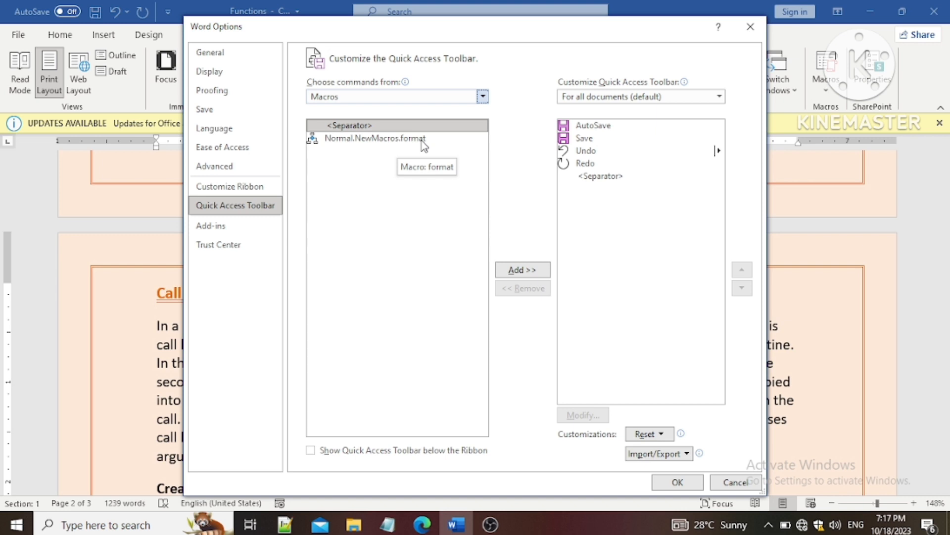
{"action": "left_click", "coordinate": [390, 140]}
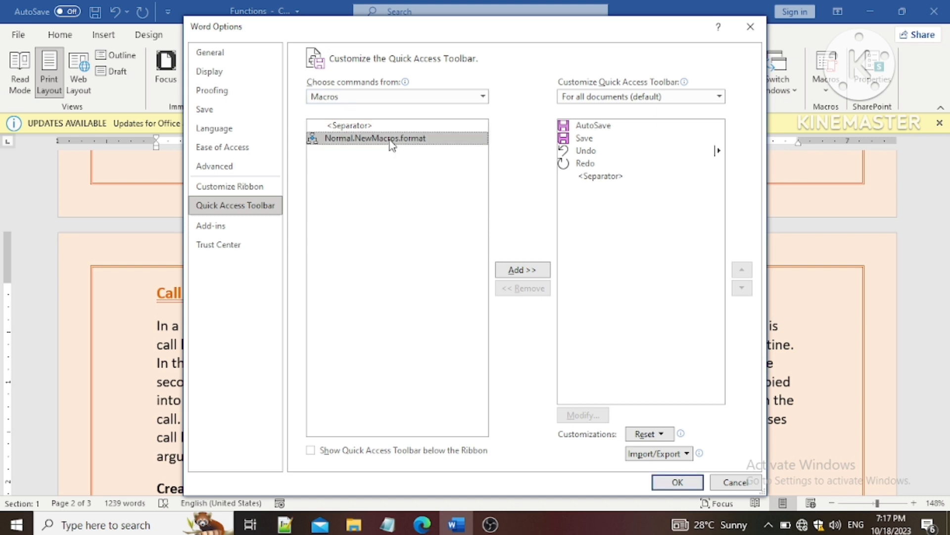
{"action": "left_click", "coordinate": [534, 275]}
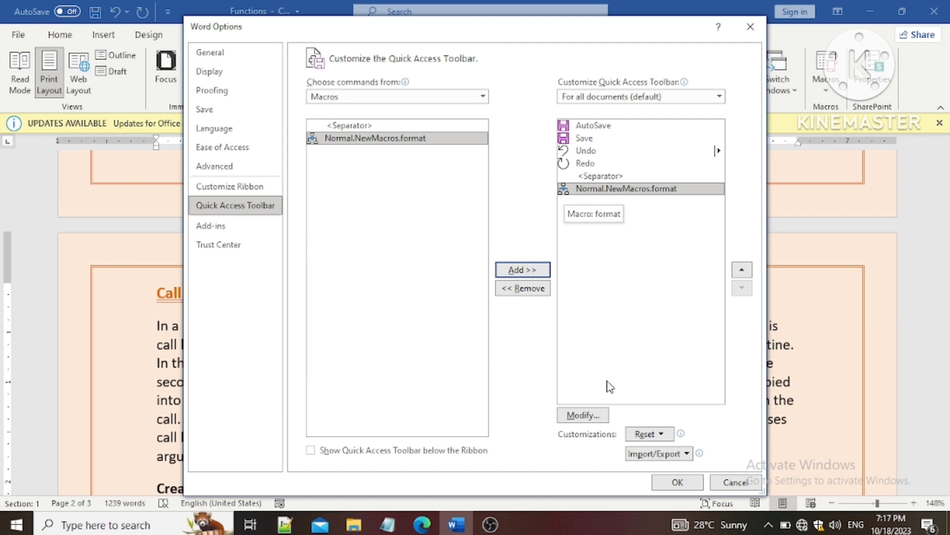
Step: Change the format macro's toolbar symbol to the blue pen over a line and apply the toolbar customization
{"action": "left_click", "coordinate": [584, 415]}
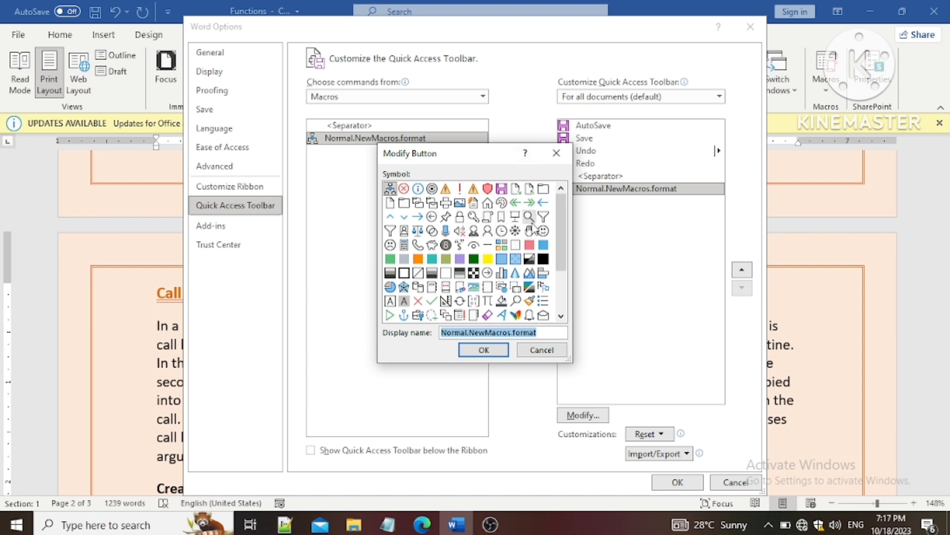
{"action": "left_click_drag", "start_coordinate": [558, 207], "coordinate": [559, 245]}
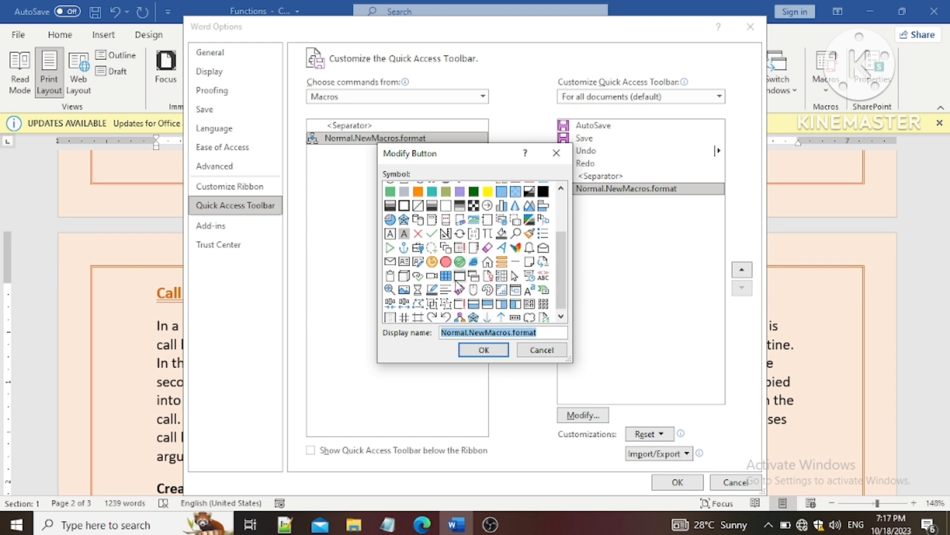
{"action": "left_click", "coordinate": [433, 291]}
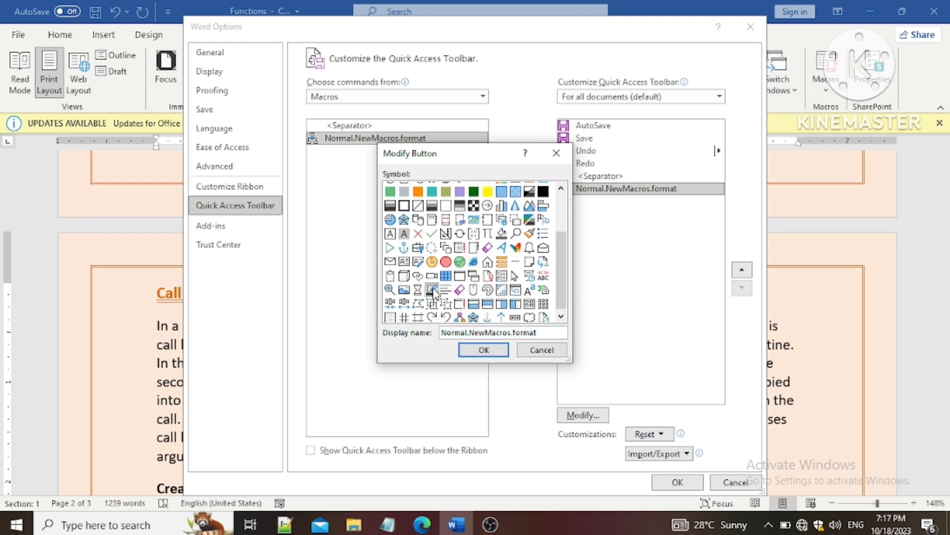
{"action": "left_click", "coordinate": [483, 350]}
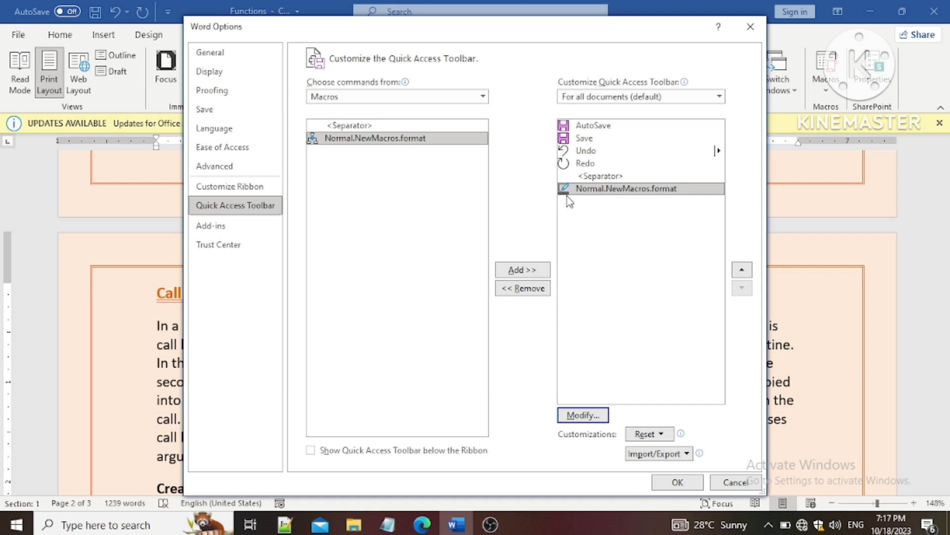
{"action": "left_click", "coordinate": [665, 488]}
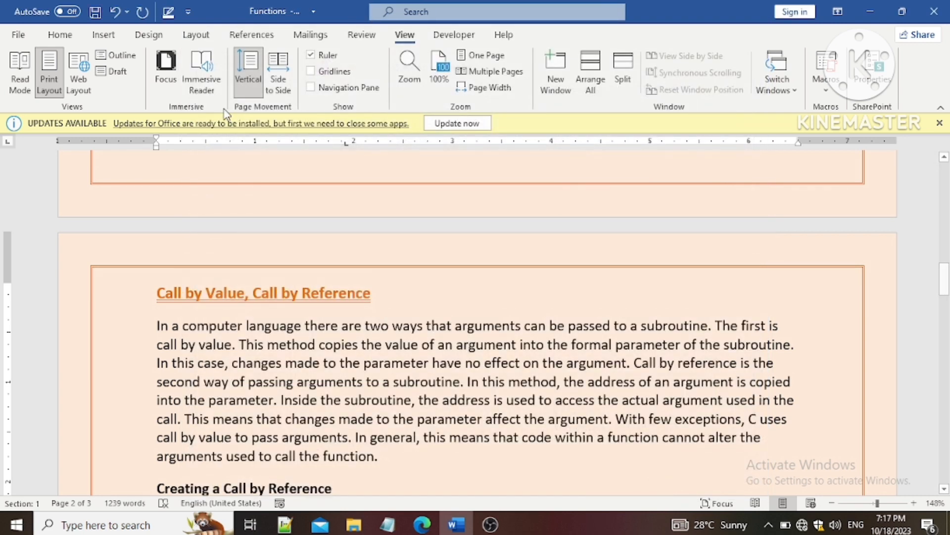
Step: Run the format macro from the Quick Access Toolbar on the "Creating a Call by Reference" heading and deselect the text
{"action": "left_click", "coordinate": [381, 325]}
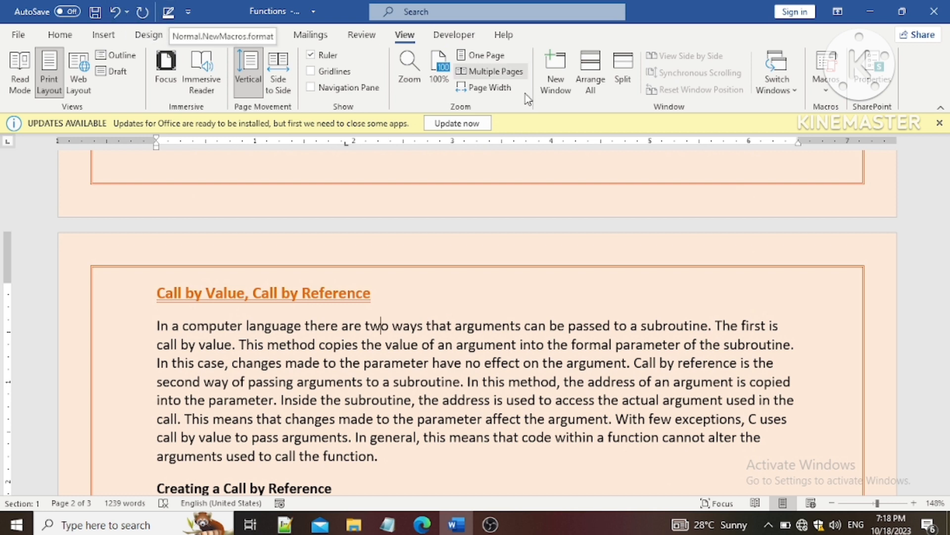
{"action": "scroll", "coordinate": [341, 262], "scroll_direction": "down", "scroll_amount": 4}
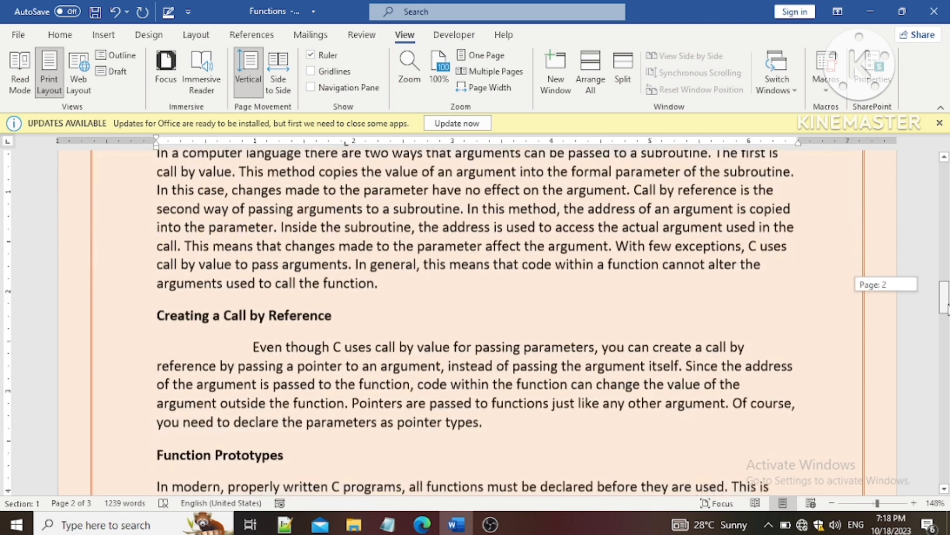
{"action": "left_click_drag", "start_coordinate": [341, 262], "coordinate": [157, 268]}
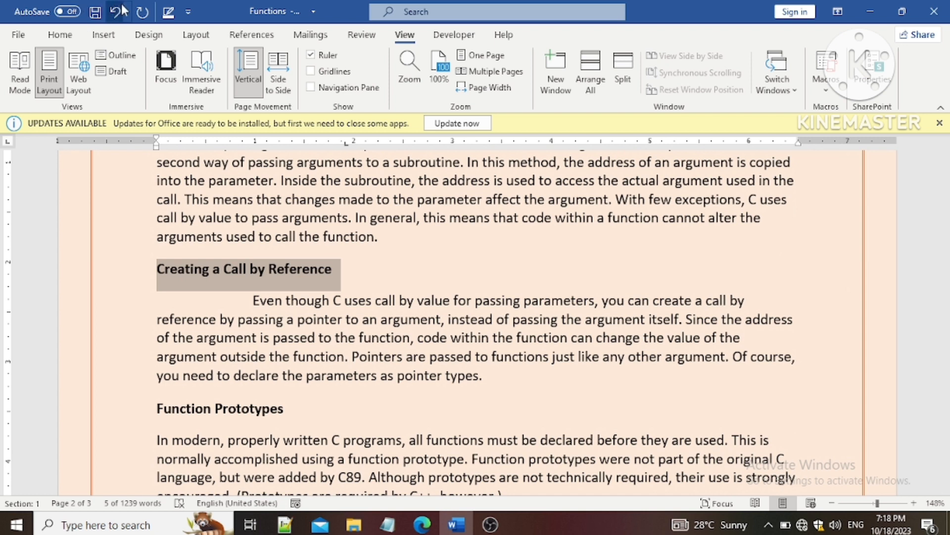
{"action": "left_click", "coordinate": [170, 15]}
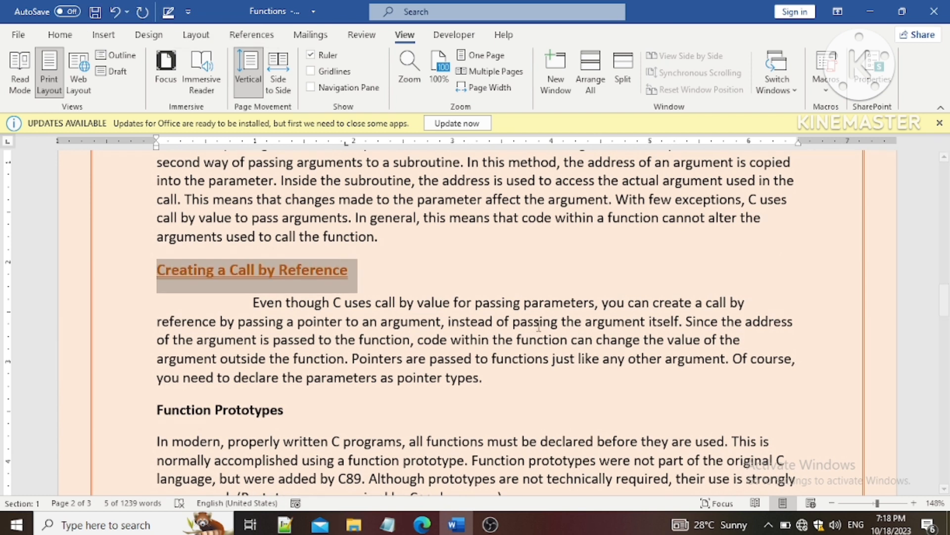
{"action": "left_click", "coordinate": [396, 237]}
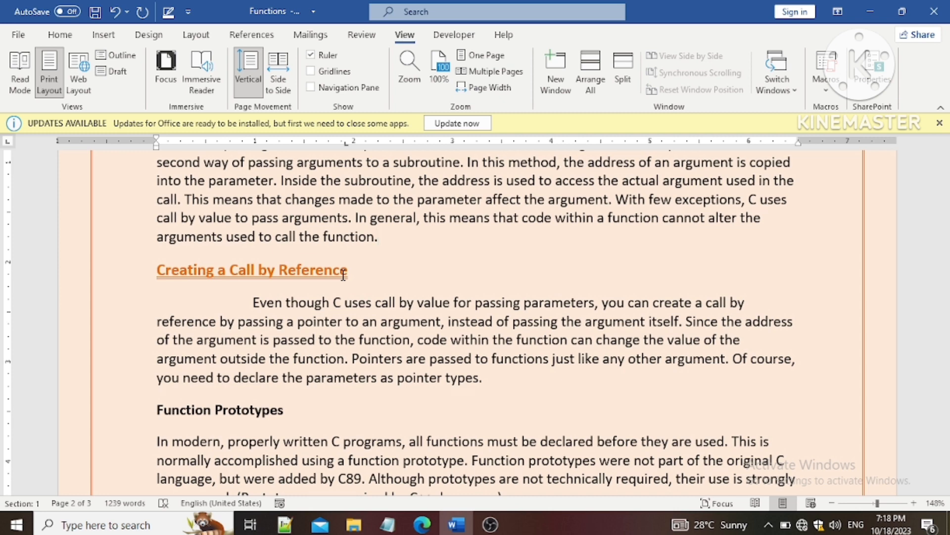
Step: Create a new blank document
{"action": "left_click", "coordinate": [18, 34]}
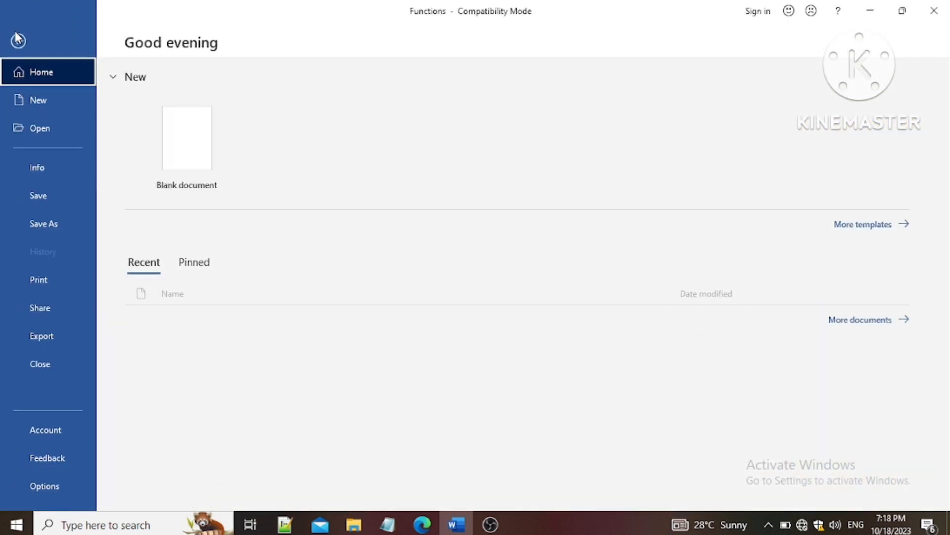
{"action": "left_click", "coordinate": [192, 158]}
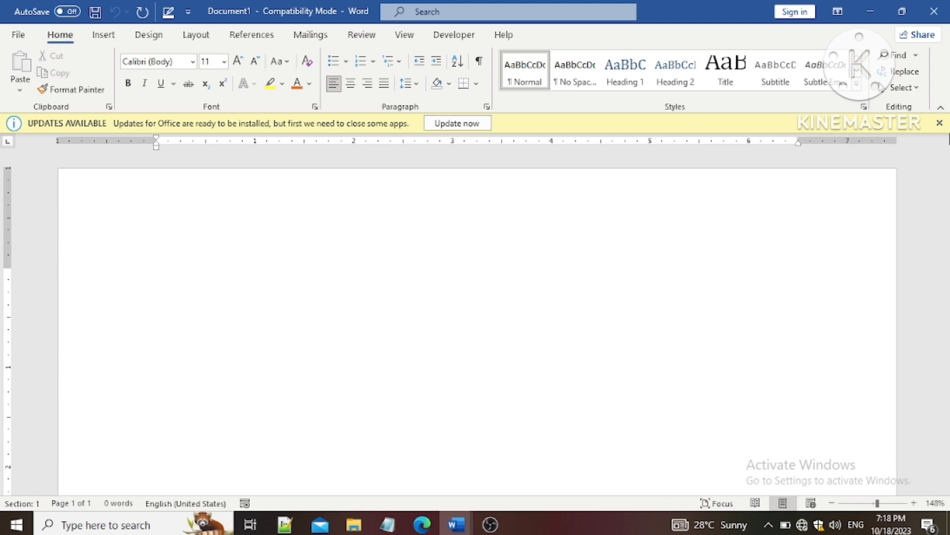
{"action": "mouse_move", "coordinate": [943, 197]}
{"action": "left_mouse_down"}
{"action": "mouse_move", "coordinate": [943, 209]}
{"action": "mouse_move", "coordinate": [941, 194]}
{"action": "left_mouse_up"}
Step: Set up a new macro recording named report, stored in all documents, and choose to assign it to the keyboard
{"action": "left_click", "coordinate": [405, 35]}
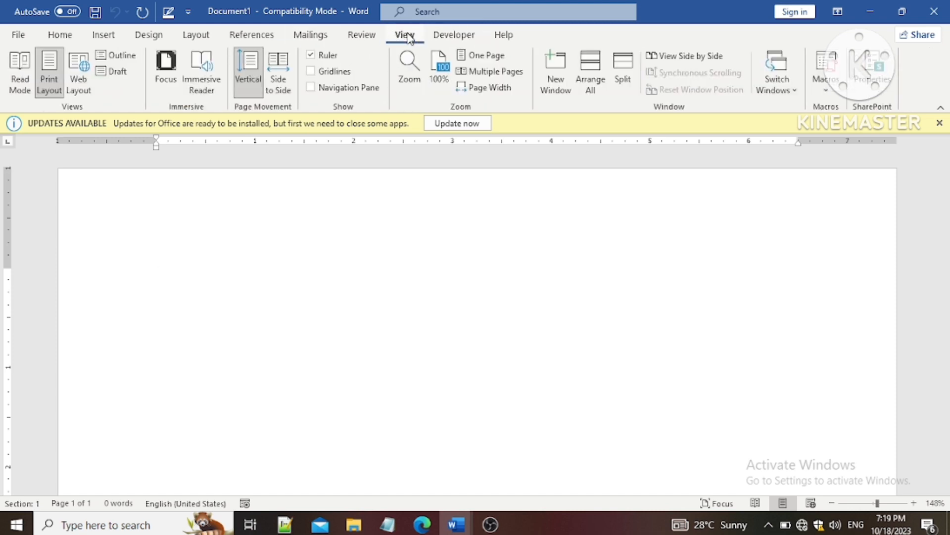
{"action": "left_click", "coordinate": [446, 34]}
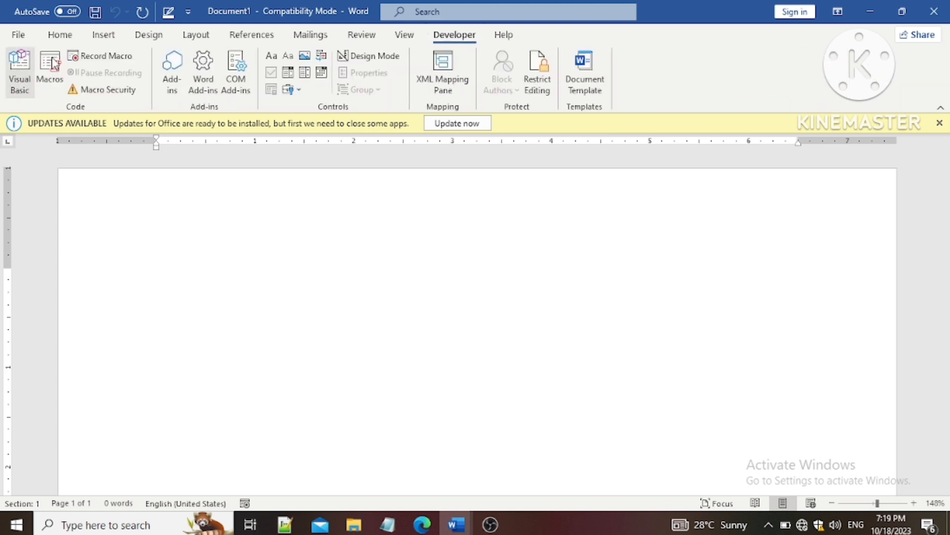
{"action": "left_click", "coordinate": [99, 58]}
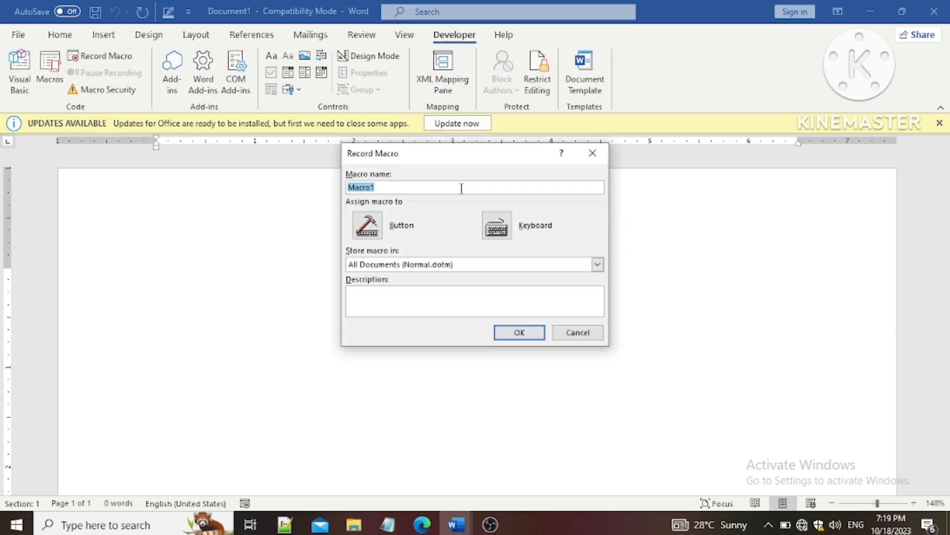
{"action": "key", "text": "BackSpace"}
{"action": "type", "text": "report"}
{"action": "left_click", "coordinate": [497, 226]}
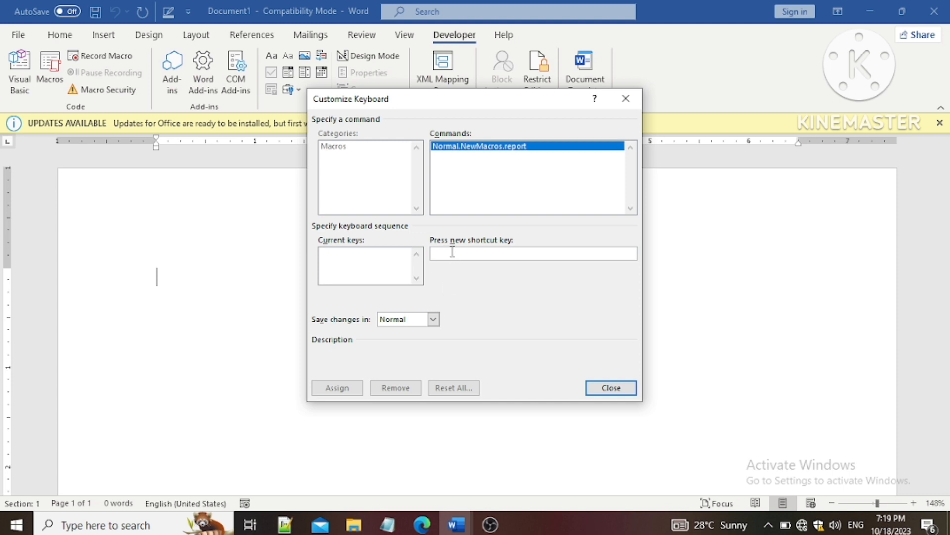
Step: Assign the shortcut Ctrl+7 to the report macro and start recording
{"action": "key", "text": "ctrl+c"}
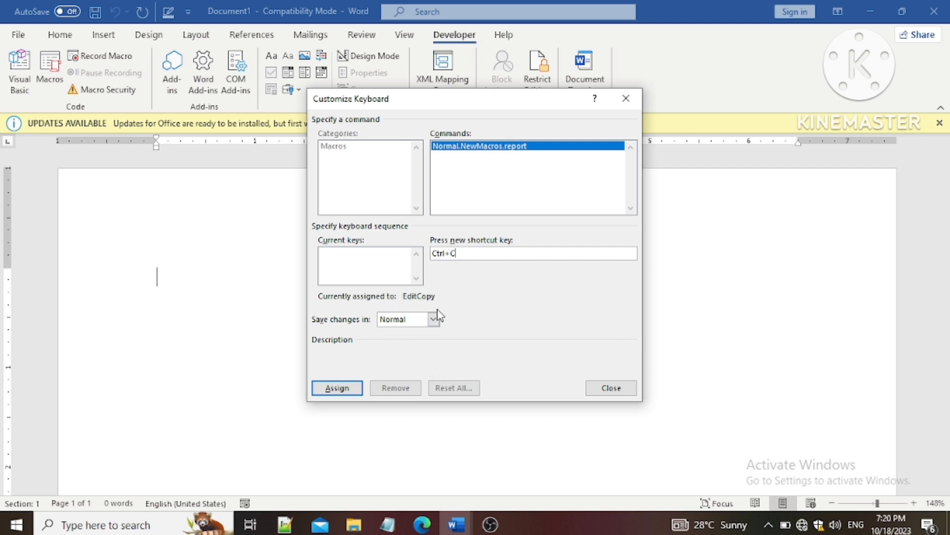
{"action": "key", "text": "BackSpace"}
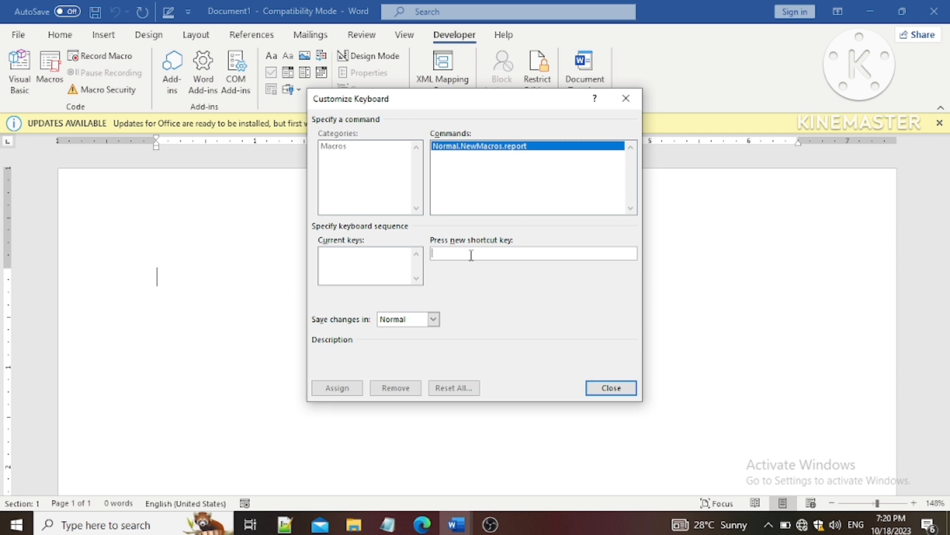
{"action": "key", "text": "ctrl+7"}
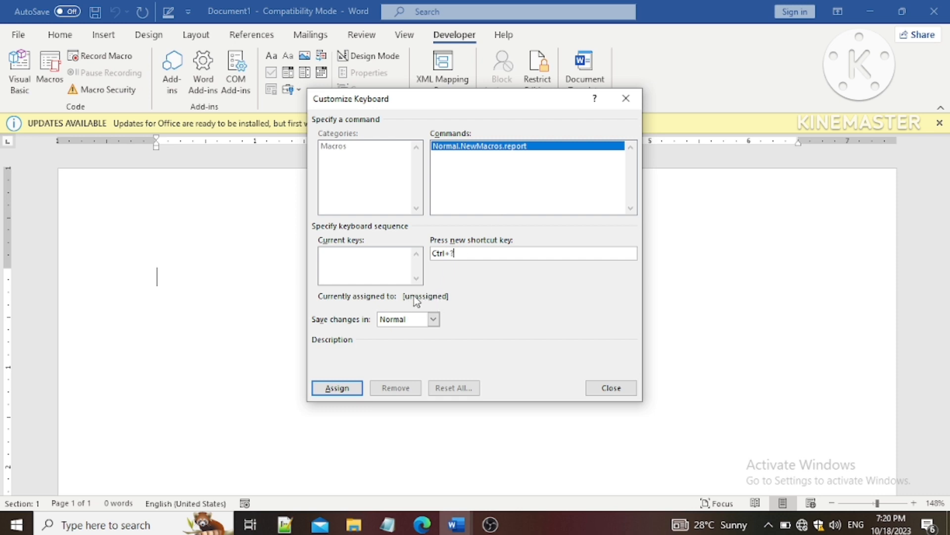
{"action": "left_click", "coordinate": [339, 388]}
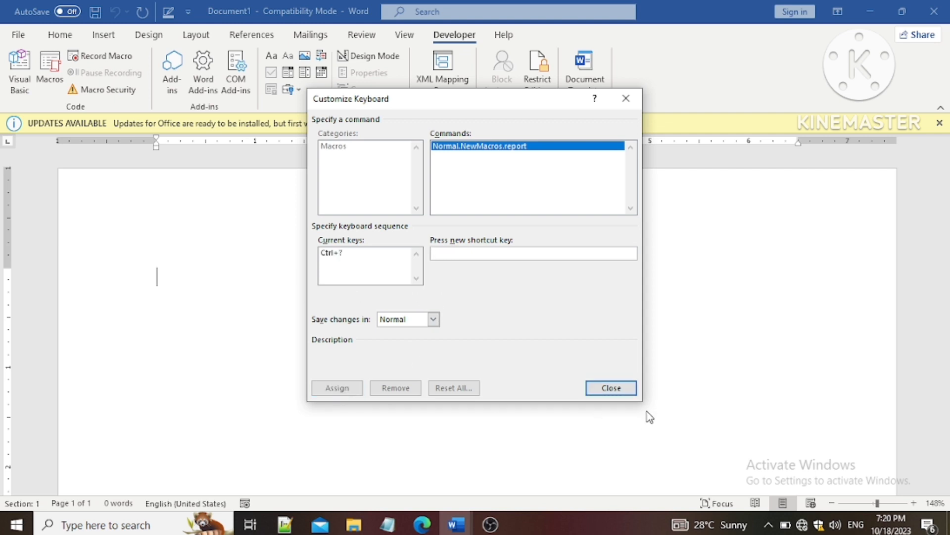
{"action": "left_click", "coordinate": [612, 389]}
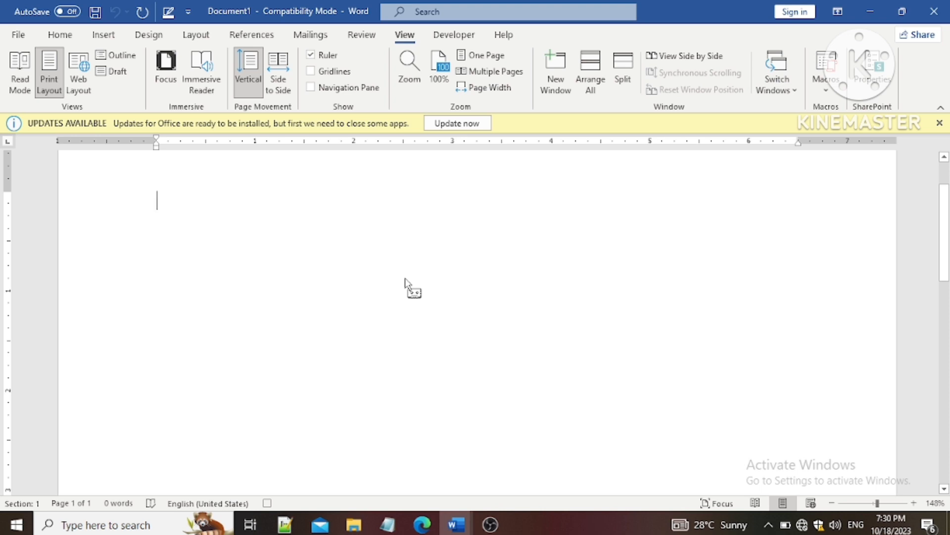
Step: Enter the centred bold title "Performance Report" and begin a new line below it
{"action": "left_click", "coordinate": [59, 34]}
{"action": "left_click", "coordinate": [351, 84]}
{"action": "type", "text": "Pe"}
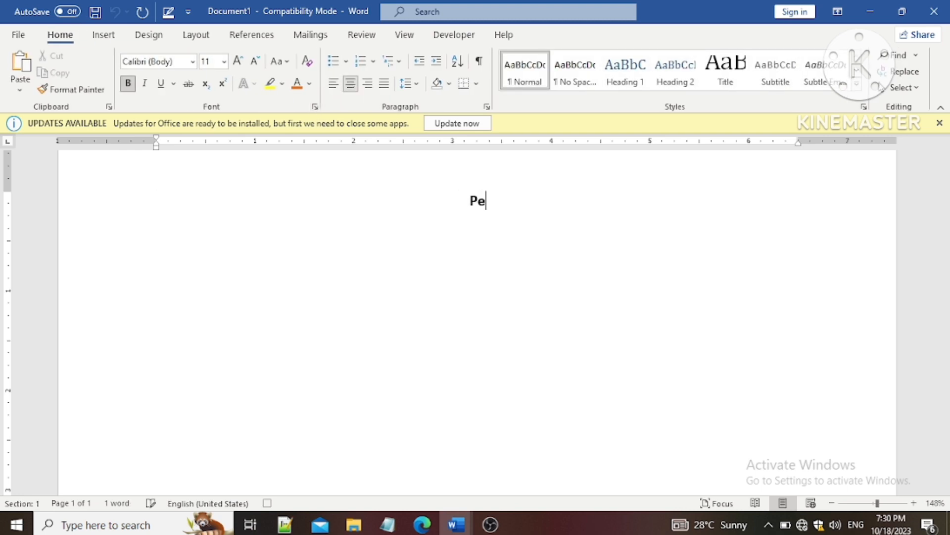
{"action": "type", "text": "rforman"}
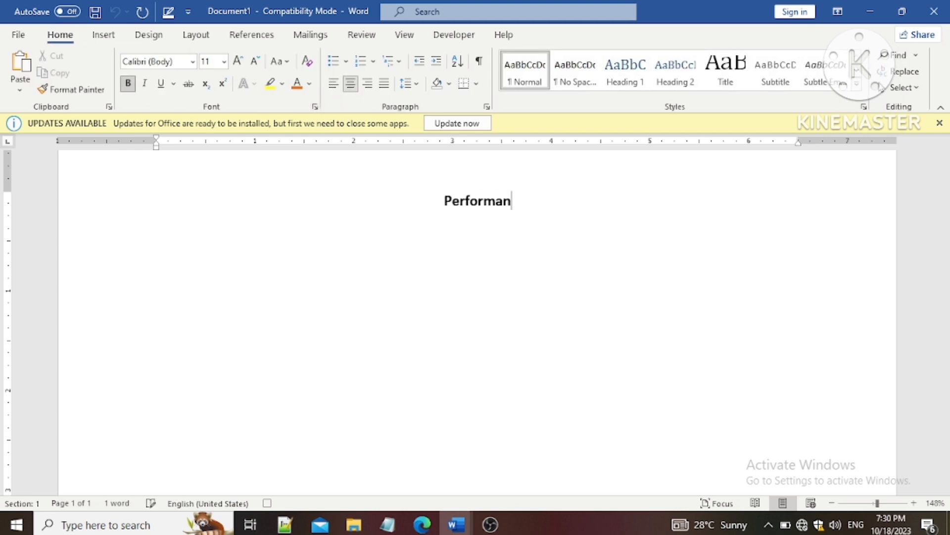
{"action": "type", "text": "ce Report"}
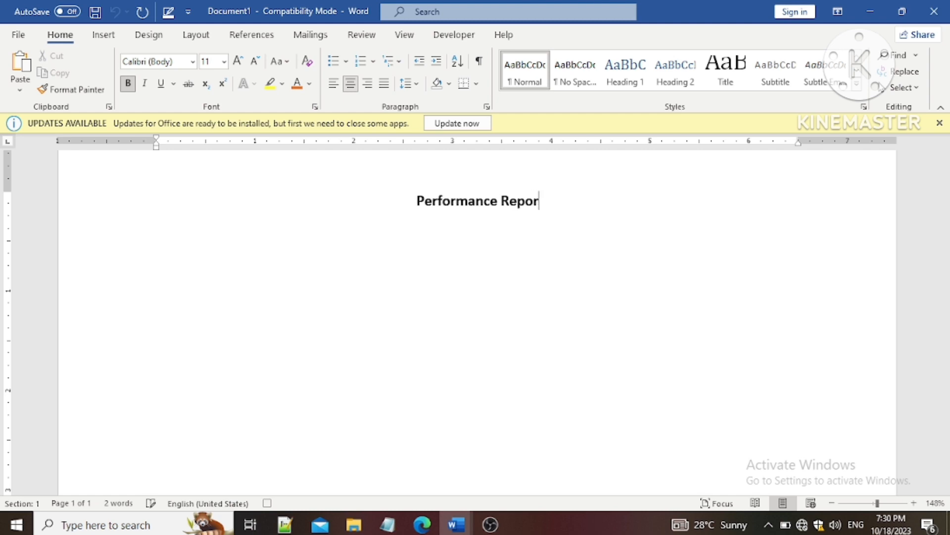
{"action": "key", "text": "Return"}
Step: Turn off bold and add the left-aligned lines "Student Name:" and "Student Roll. No. :" below the title
{"action": "left_click", "coordinate": [127, 84]}
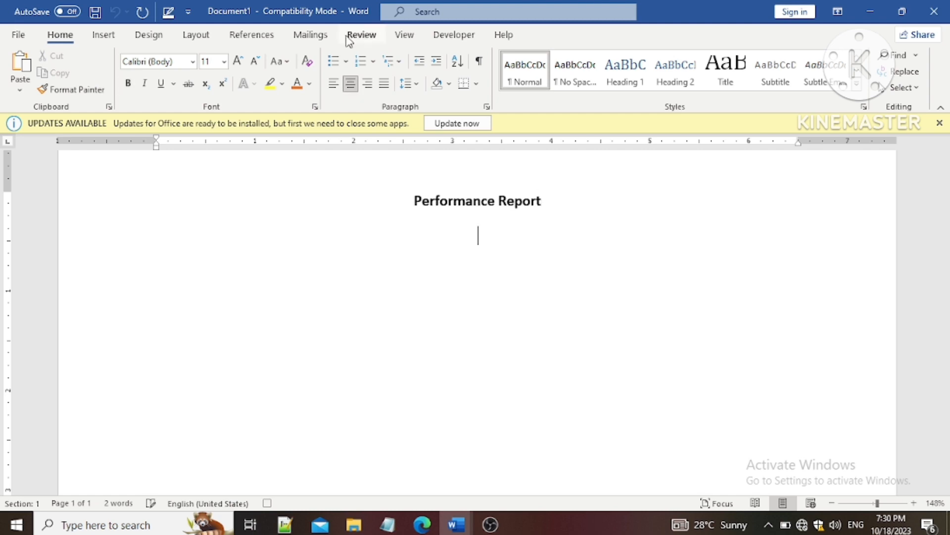
{"action": "left_click", "coordinate": [335, 84]}
{"action": "type", "text": "Stu"}
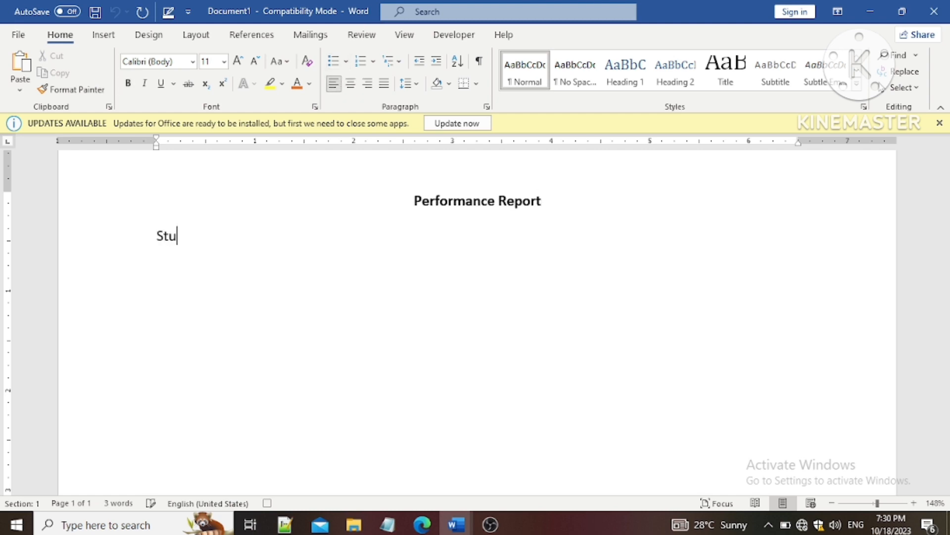
{"action": "type", "text": "dent Name:"}
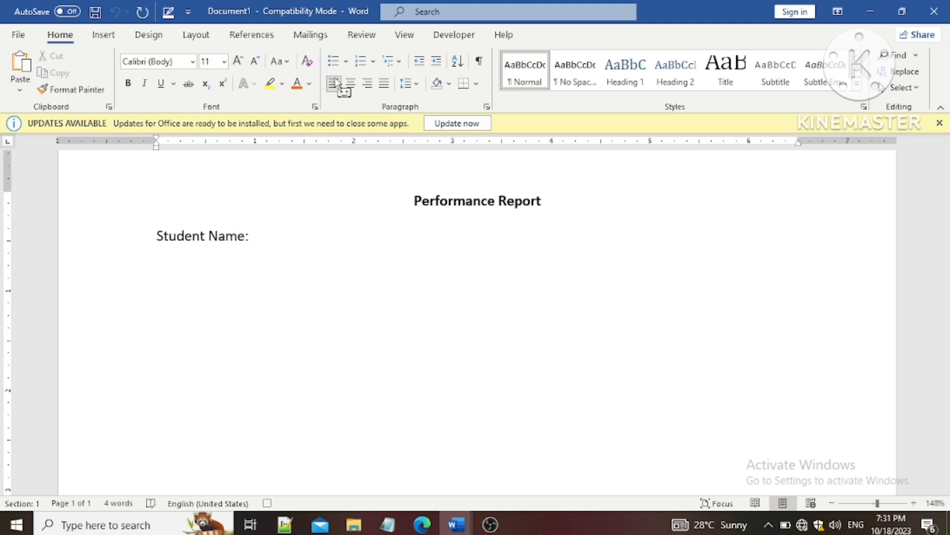
{"action": "key", "text": "Return"}
{"action": "type", "text": "Student"}
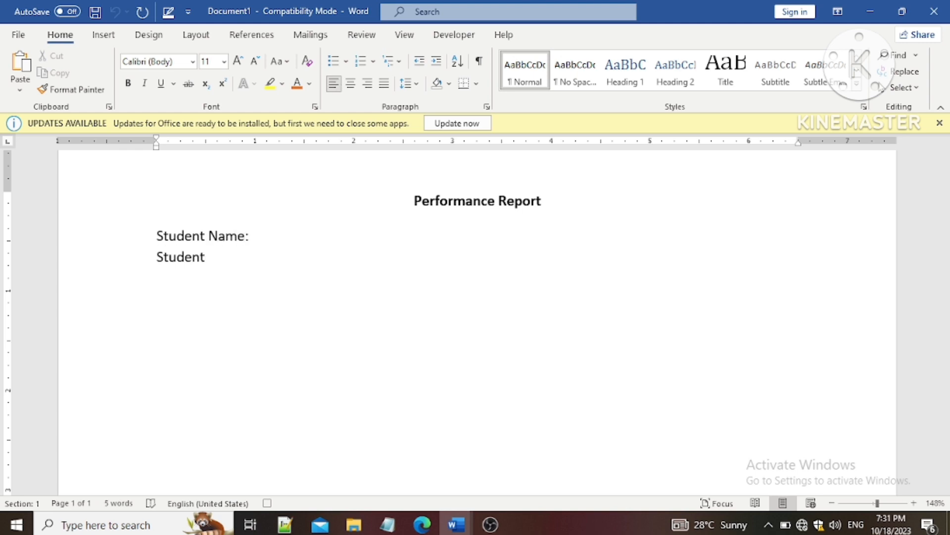
{"action": "type", "text": " Roll. No. :"}
{"action": "key", "text": "Return"}
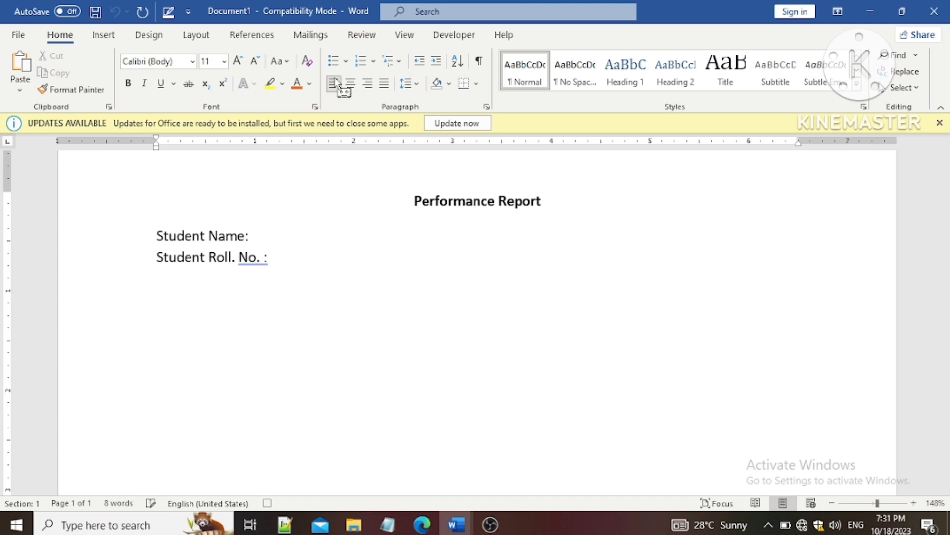
{"action": "left_click", "coordinate": [349, 85]}
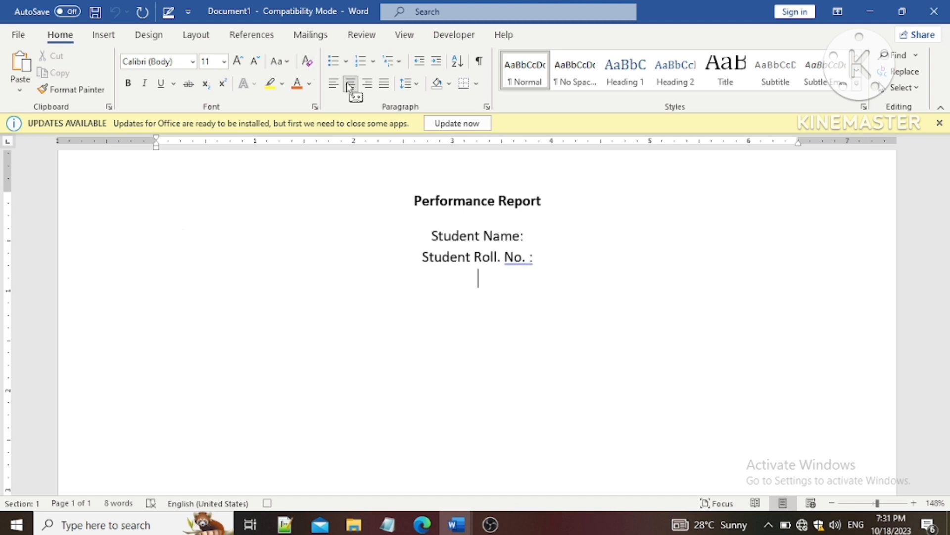
{"action": "left_click_drag", "start_coordinate": [431, 239], "coordinate": [454, 242]}
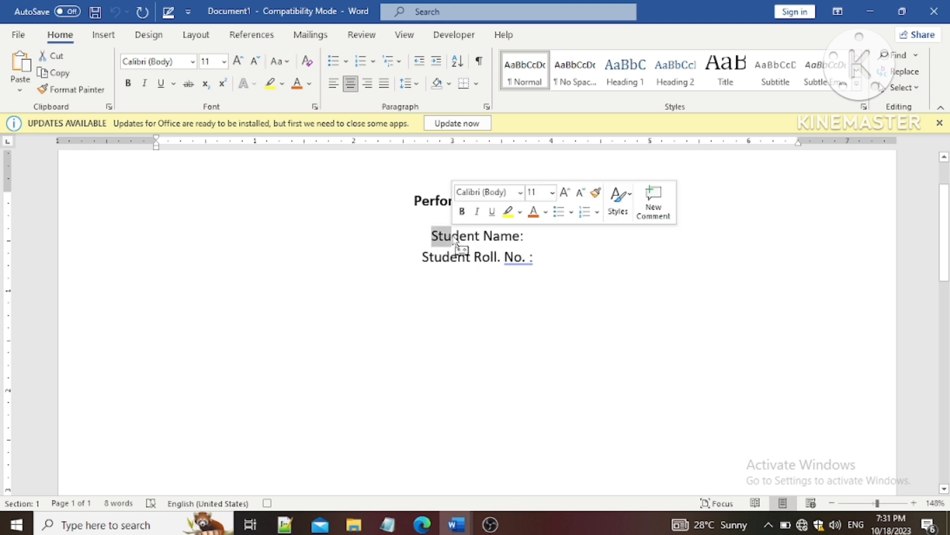
{"action": "left_click", "coordinate": [454, 238]}
{"action": "left_click", "coordinate": [436, 240]}
{"action": "left_click", "coordinate": [432, 238]}
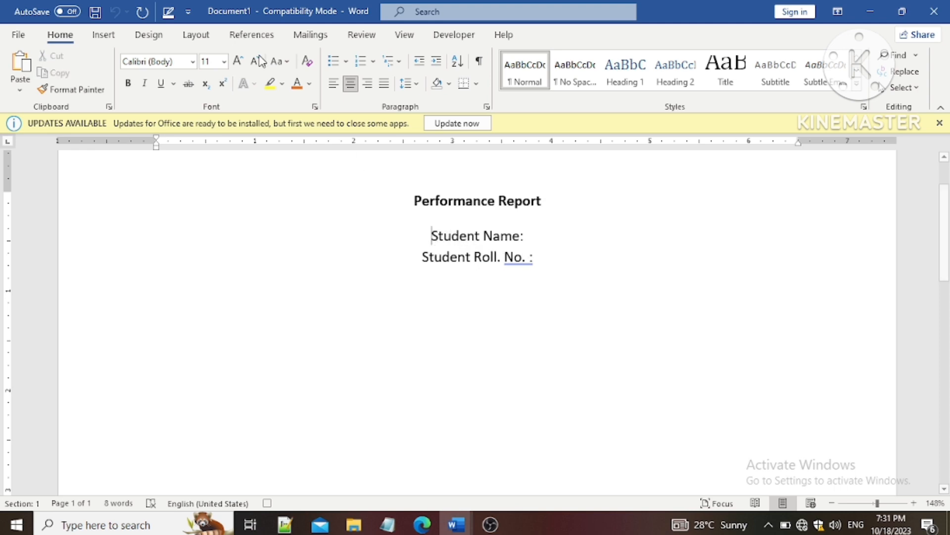
{"action": "left_click", "coordinate": [334, 84]}
Step: Add the centred line "Test Report" below the student details, leaving a new line beneath it
{"action": "left_click", "coordinate": [341, 275]}
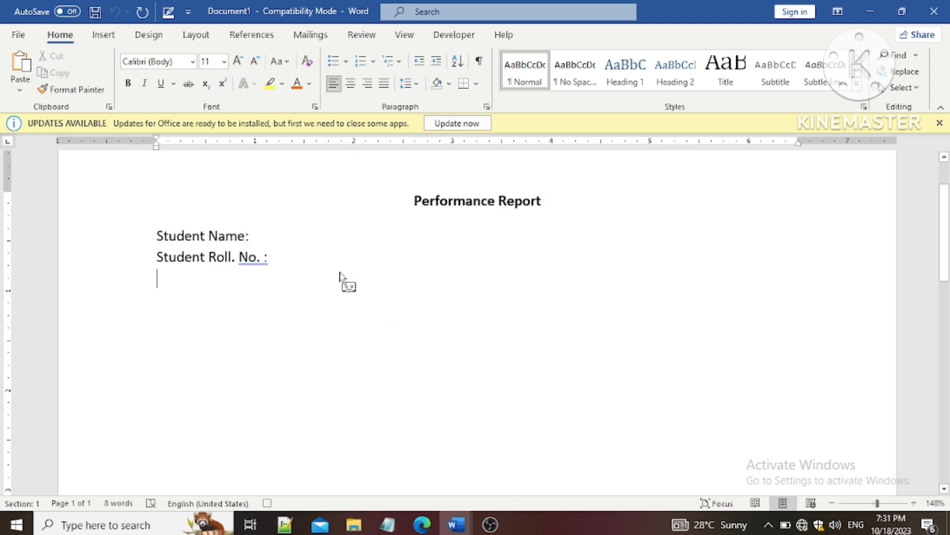
{"action": "left_click", "coordinate": [352, 85]}
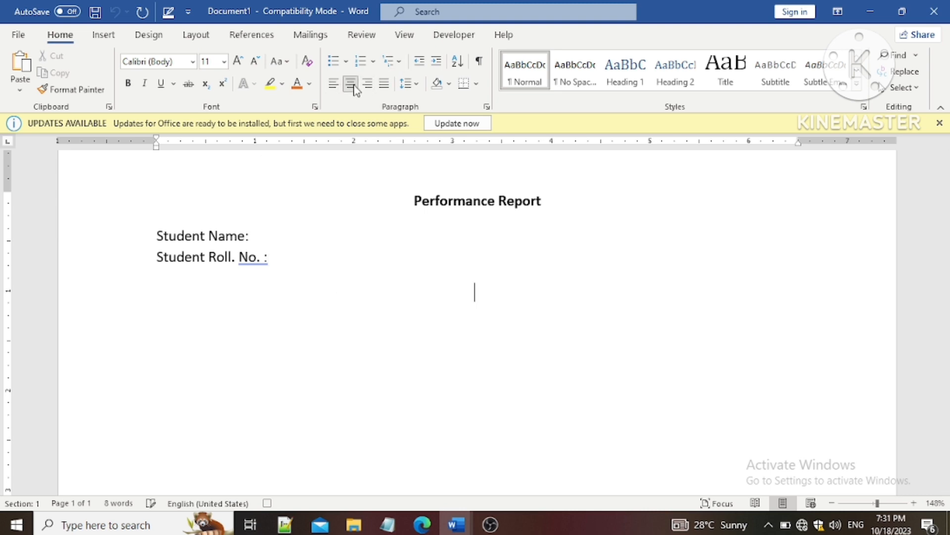
{"action": "type", "text": "Test Report"}
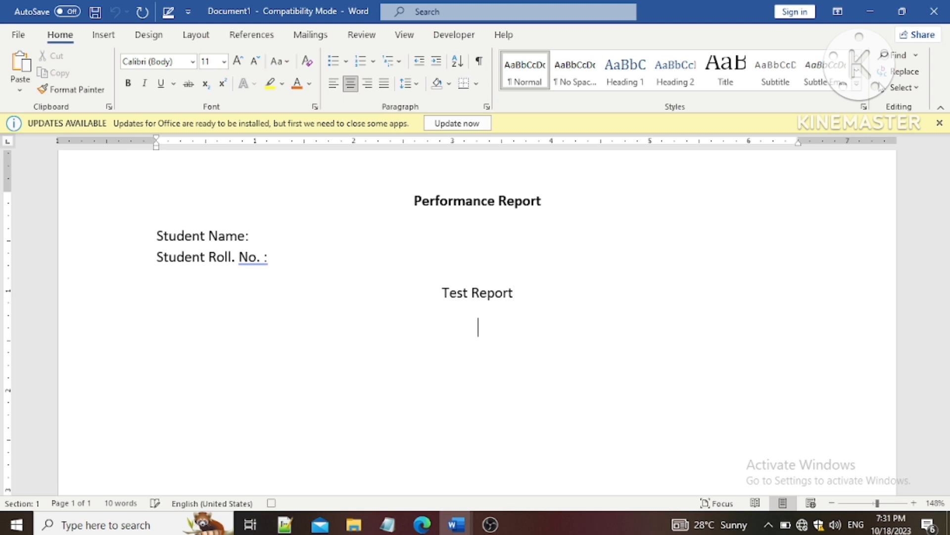
Step: Insert a table with four columns and six rows below the "Test Report" line
{"action": "left_click", "coordinate": [104, 35]}
{"action": "left_click", "coordinate": [100, 70]}
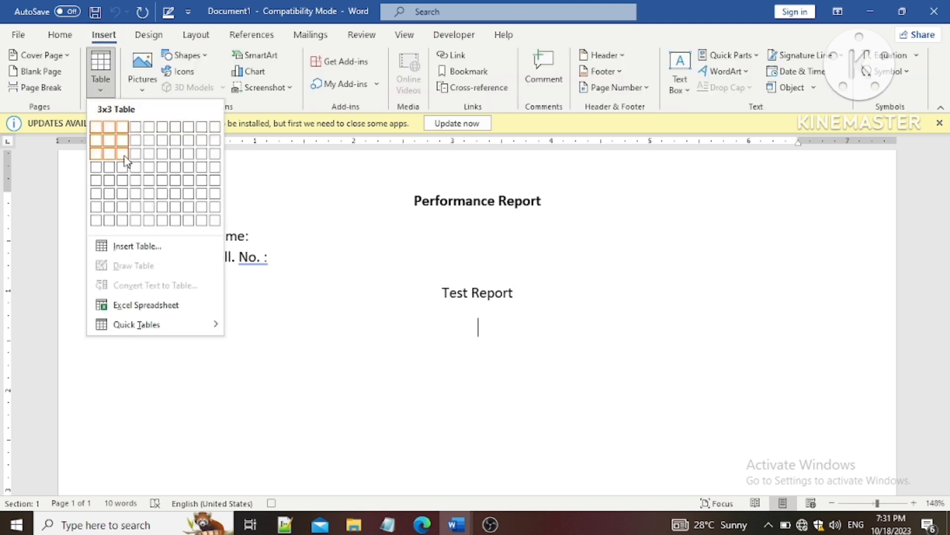
{"action": "left_click", "coordinate": [136, 194]}
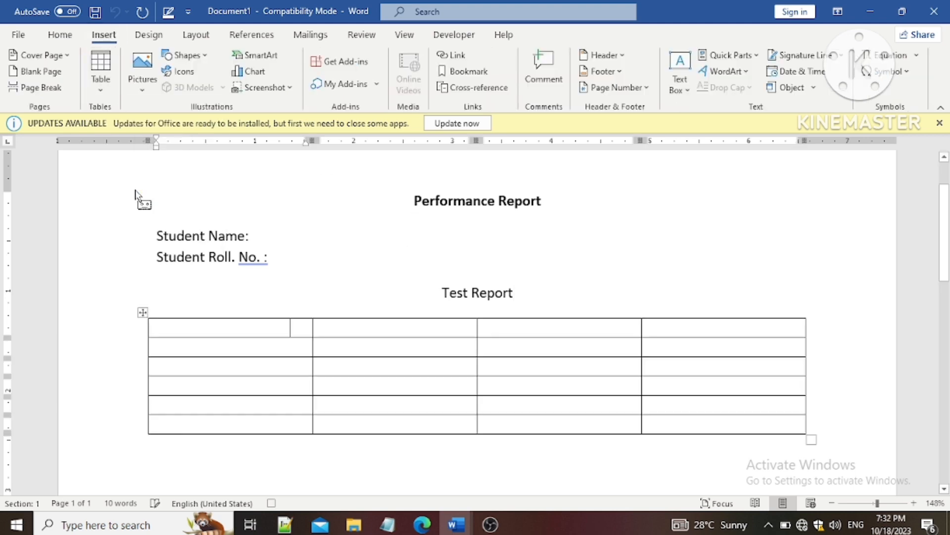
Step: Fill the table's header row with "Subjects", "Teacher In-charge", "class Performance" and "Marks out of 30"
{"action": "type", "text": "Subjects"}
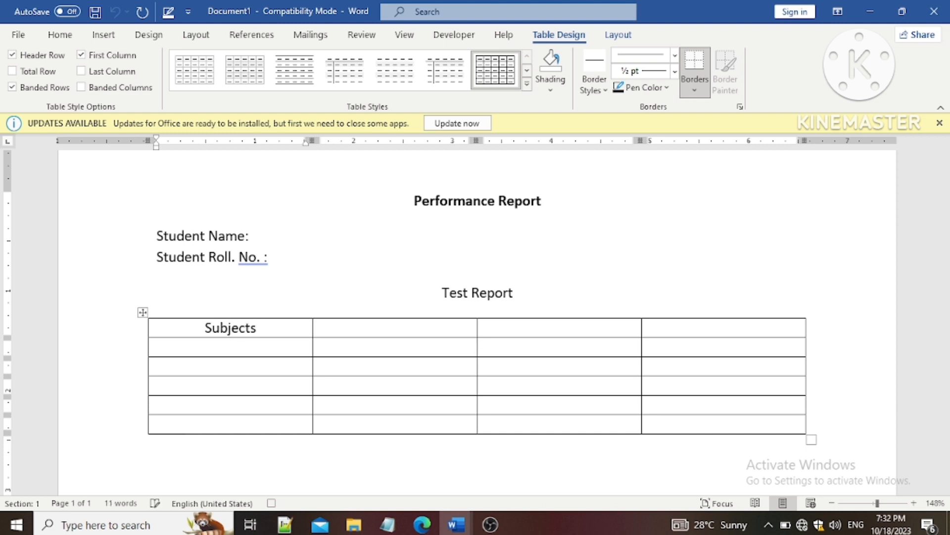
{"action": "key", "text": "Tab"}
{"action": "type", "text": "Teacher In-ca"}
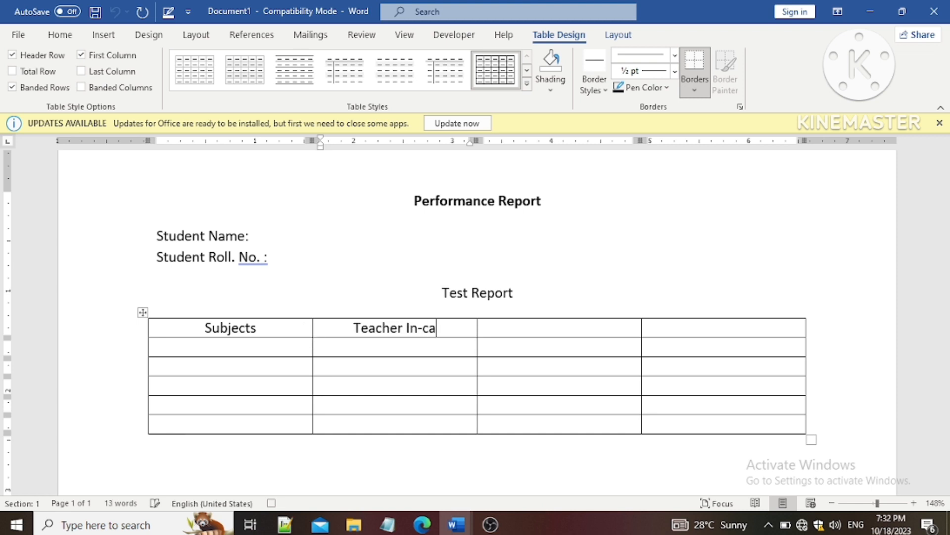
{"action": "key", "text": "BackSpace"}
{"action": "type", "text": "harge"}
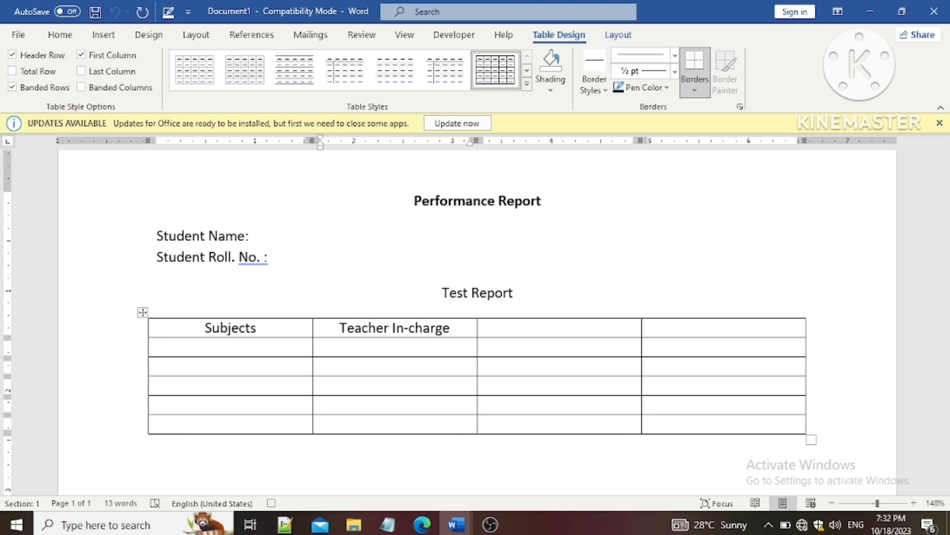
{"action": "key", "text": "Tab"}
{"action": "type", "text": "class P"}
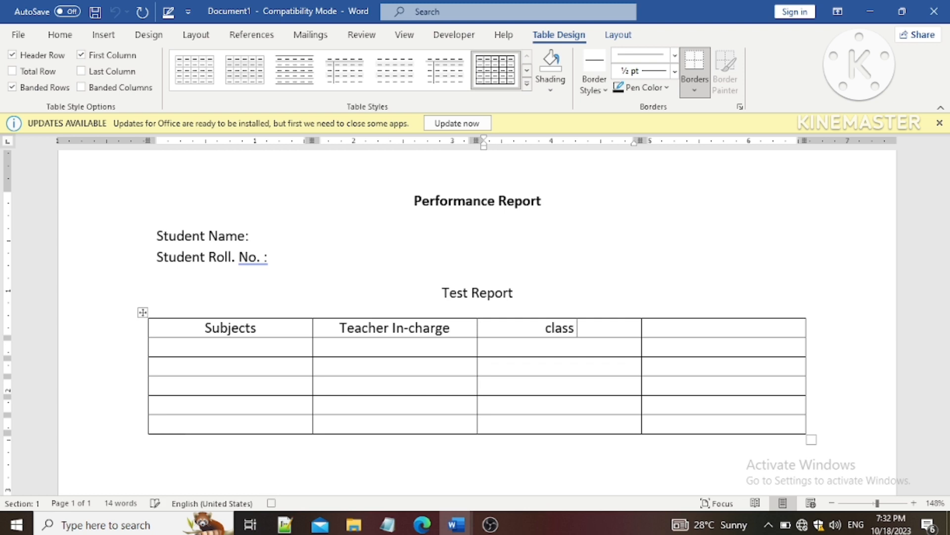
{"action": "type", "text": "erformance"}
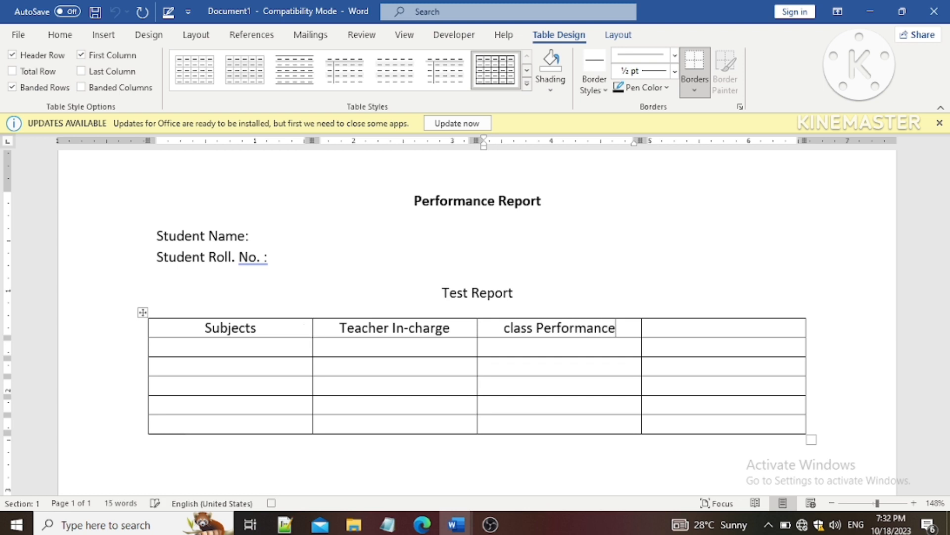
{"action": "key", "text": "Tab"}
{"action": "type", "text": "Mark"}
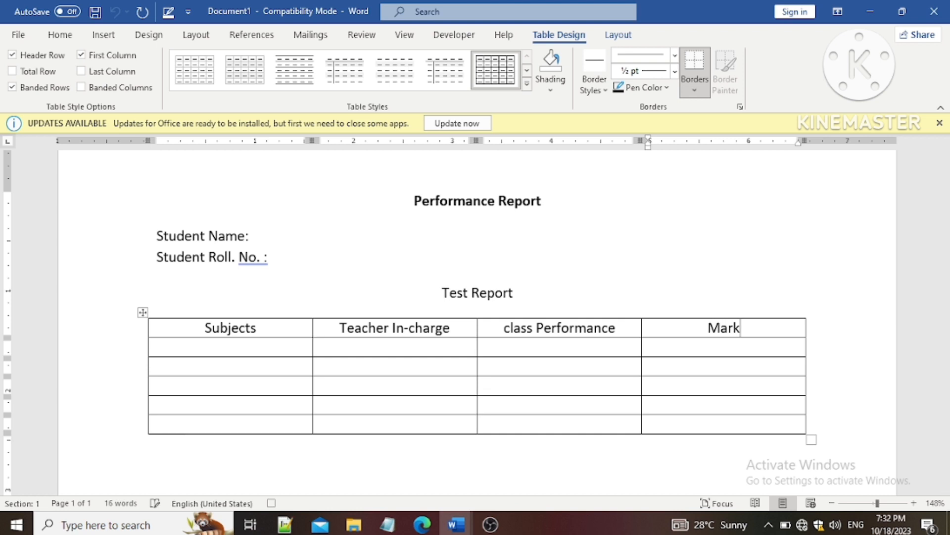
{"action": "type", "text": "s out of 30"}
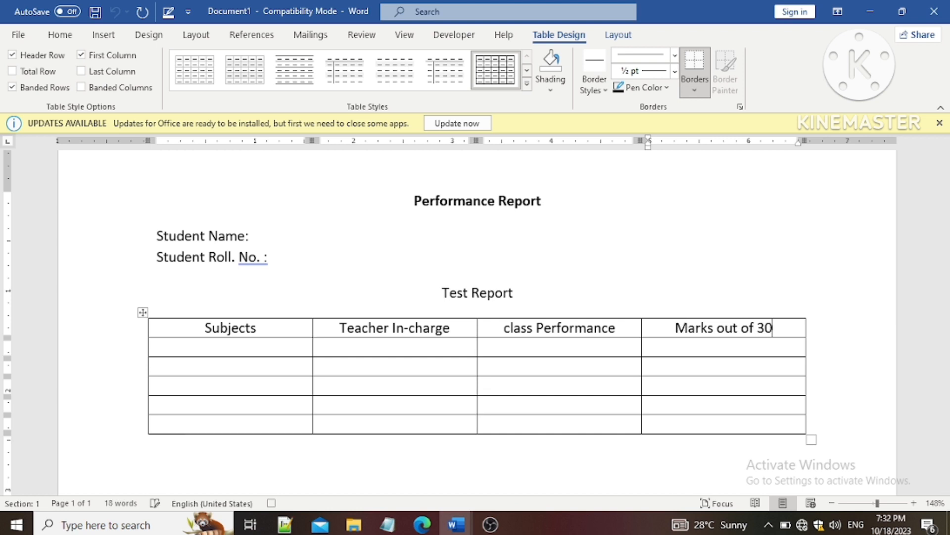
Step: Fill the Subjects column with "Programming in c", "Programming in java", "Programming in C++", "DBMS" and "RDBMS"
{"action": "key", "text": "Down"}
{"action": "key", "text": "Left"}
{"action": "key", "text": "Left"}
{"action": "key", "text": "Left"}
{"action": "type", "text": "Programming in c"}
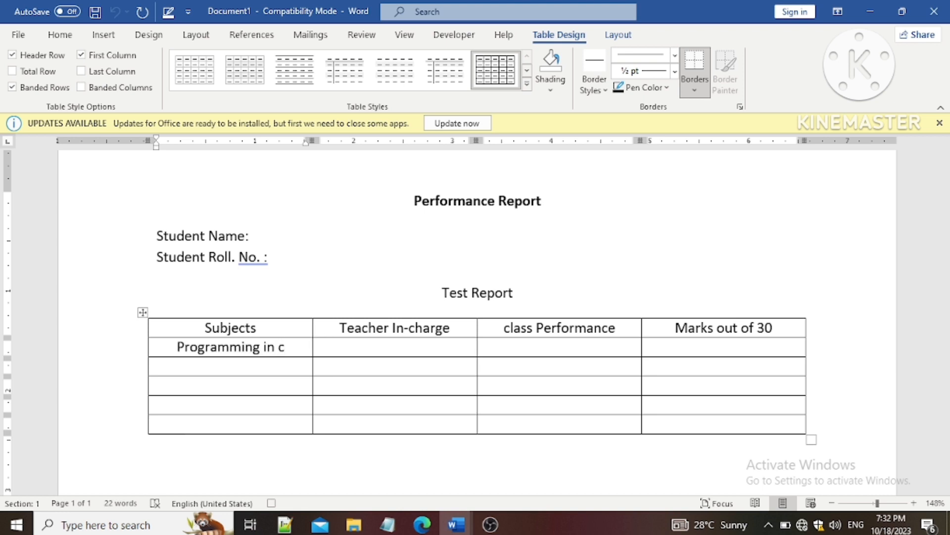
{"action": "key", "text": "Down"}
{"action": "type", "text": "Programming in java"}
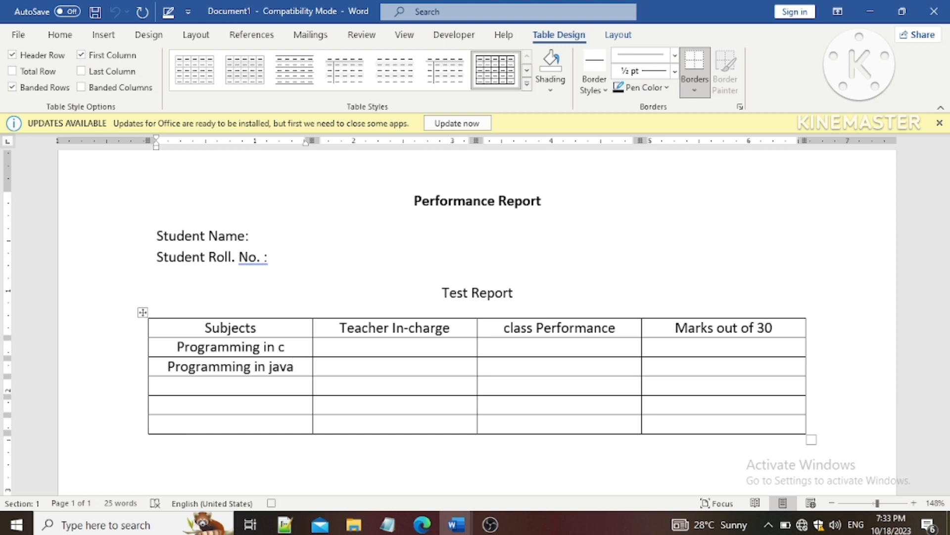
{"action": "key", "text": "Down"}
{"action": "type", "text": "Pro"}
{"action": "type", "text": "gramming in"}
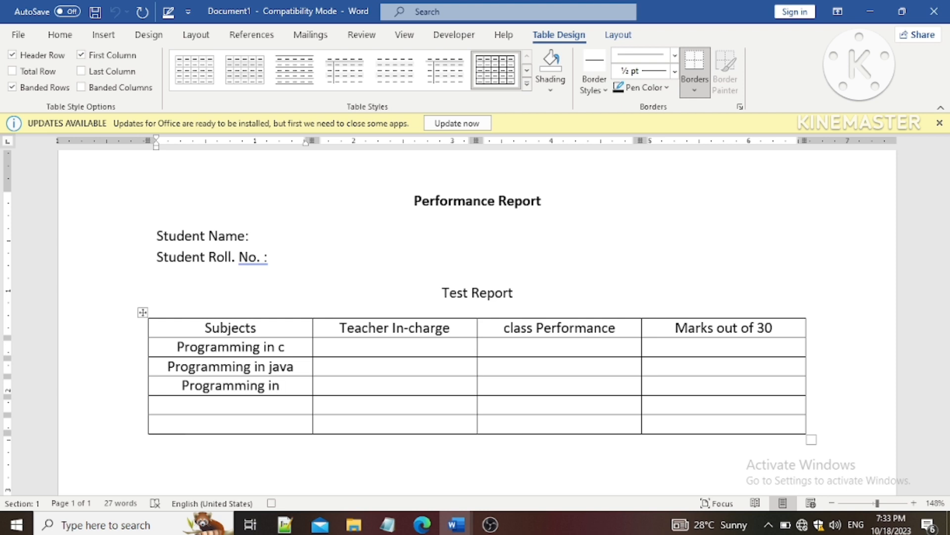
{"action": "type", "text": " C"}
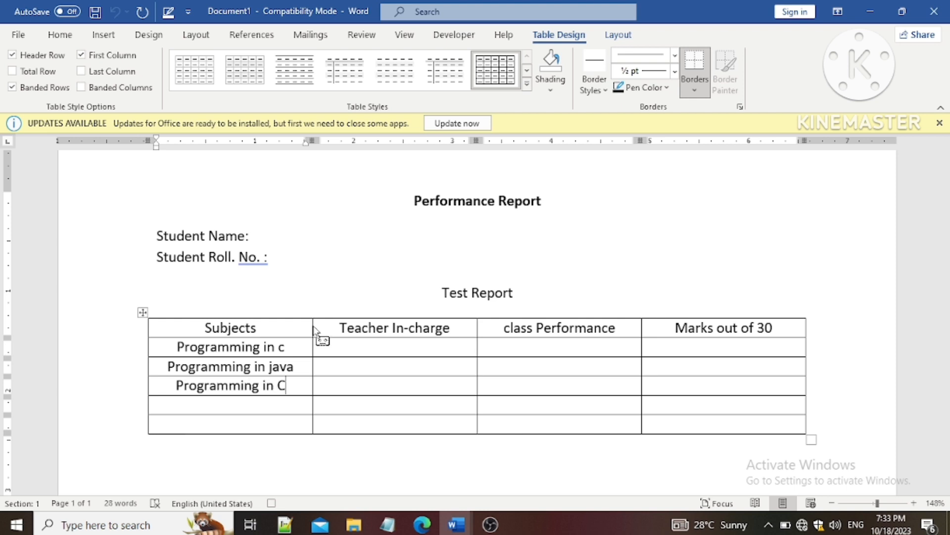
{"action": "type", "text": "++D"}
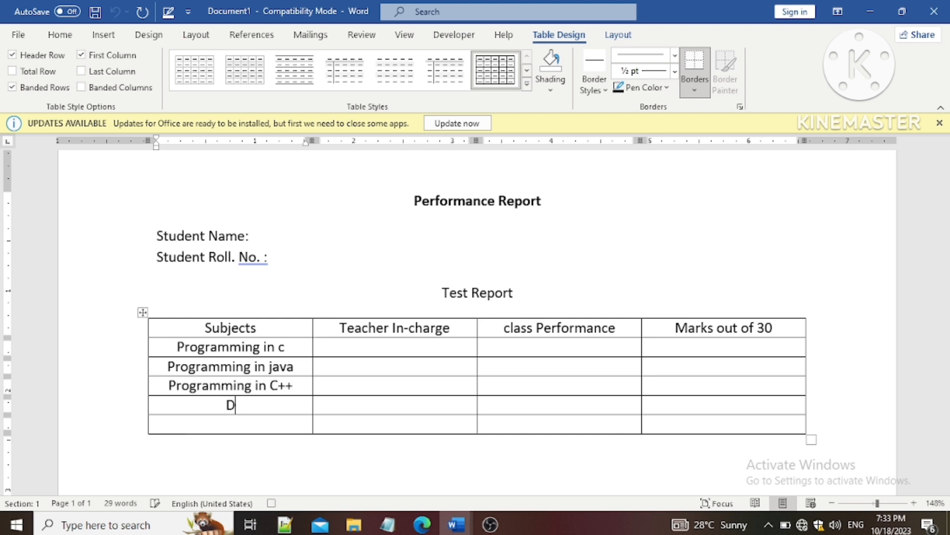
{"action": "type", "text": "BMSRDBMS"}
Step: Enter the teachers' titles and names in the Teacher In-charge column for RDBMS and DBMS
{"action": "key", "text": "Tab"}
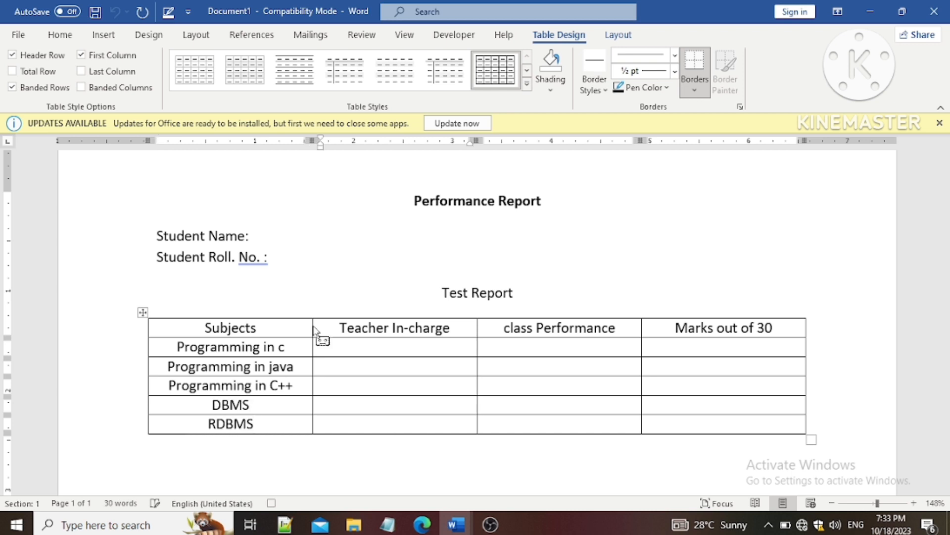
{"action": "type", "text": "Ms. ne"}
{"action": "key", "text": "BackSpace"}
{"action": "key", "text": "BackSpace"}
{"action": "type", "text": "Neha"}
{"action": "key", "text": "Up"}
{"action": "type", "text": "Ms."}
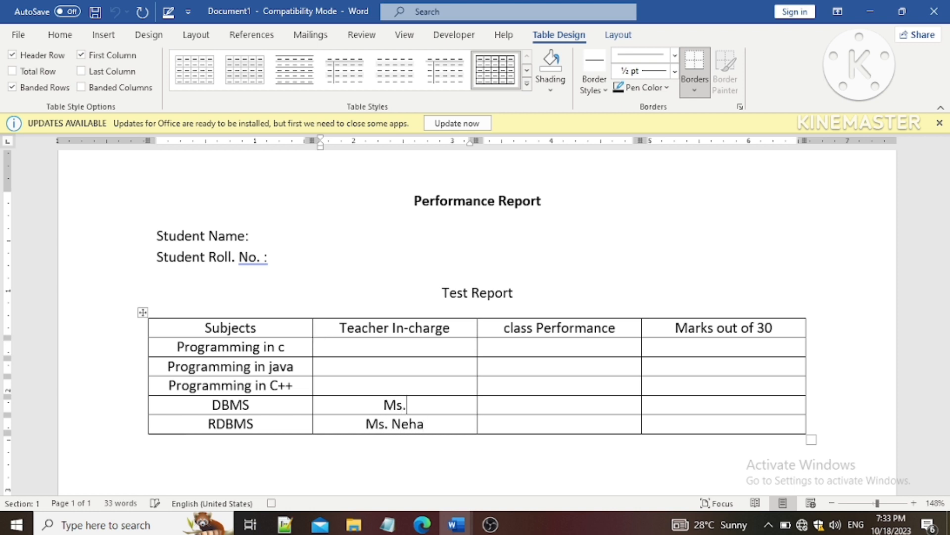
{"action": "type", "text": " Kajal"}
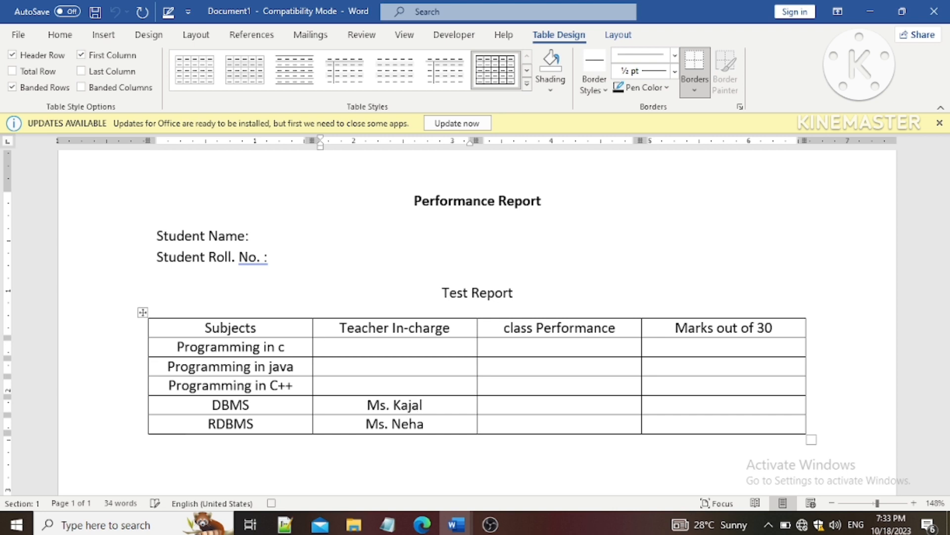
Step: Enter the teachers' titles and names in the Teacher In-charge column for the C++, java and c programming rows
{"action": "key", "text": "Up"}
{"action": "type", "text": "r"}
{"action": "type", "text": "Dr."}
{"action": "type", "text": " Arti"}
{"action": "type", "text": "Ms. "}
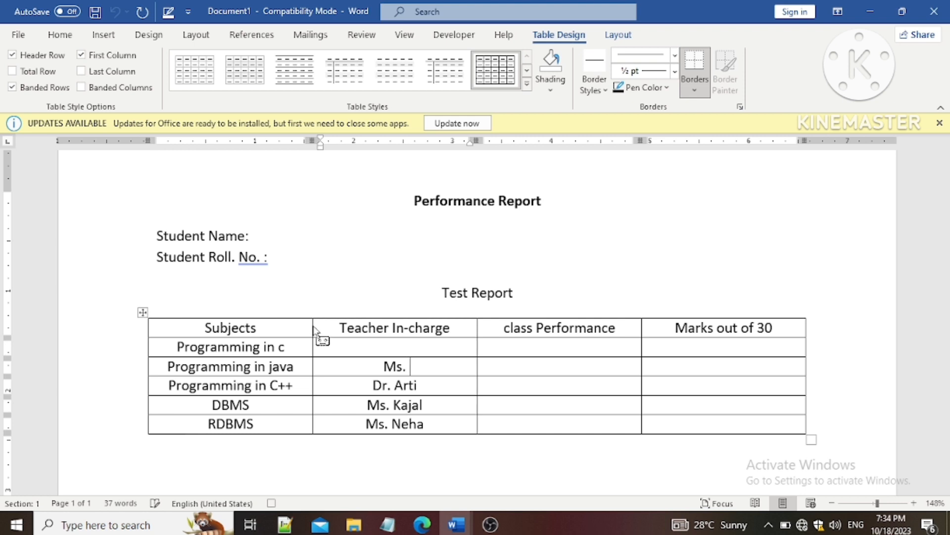
{"action": "type", "text": "Divy"}
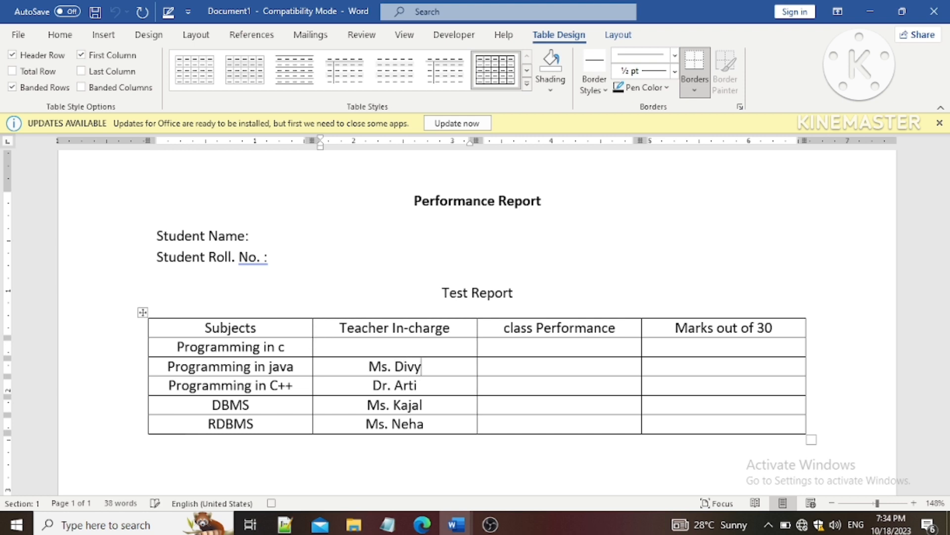
{"action": "type", "text": "a"}
{"action": "left_click", "coordinate": [322, 337]}
{"action": "type", "text": "M"}
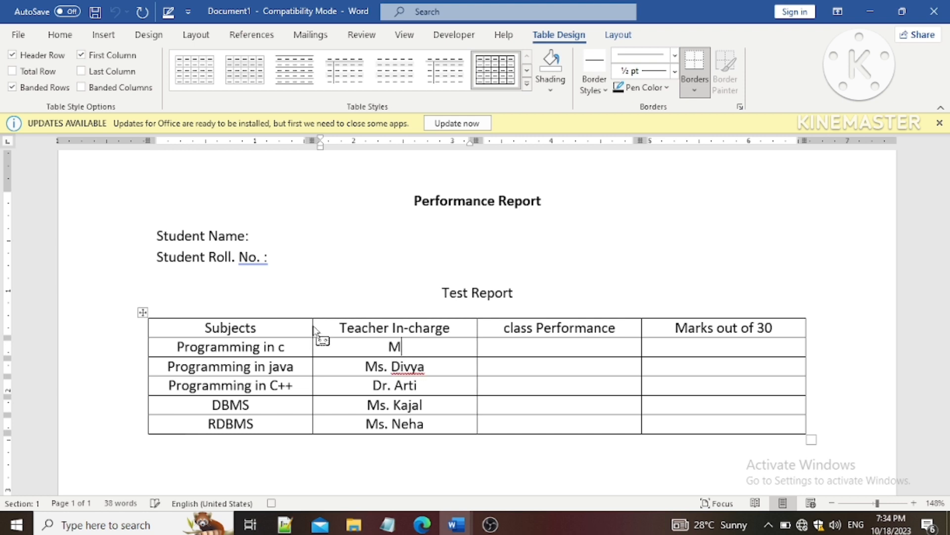
{"action": "type", "text": "s. Rita"}
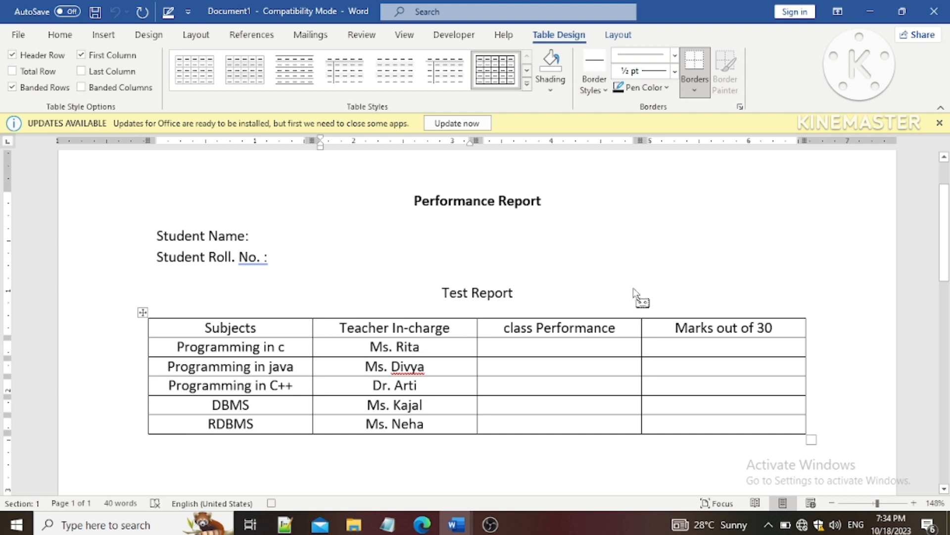
Step: Stop recording the report macro
{"action": "left_click", "coordinate": [405, 38]}
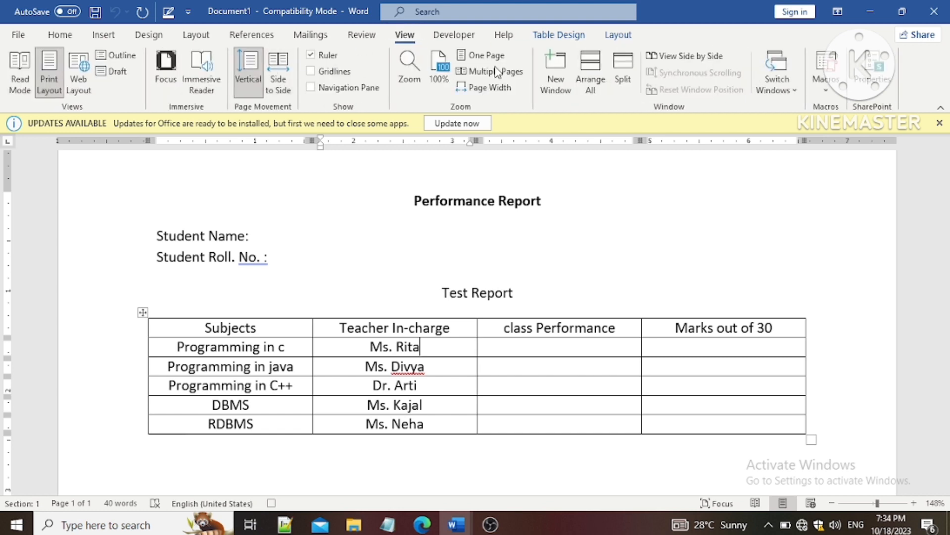
{"action": "left_click", "coordinate": [821, 83]}
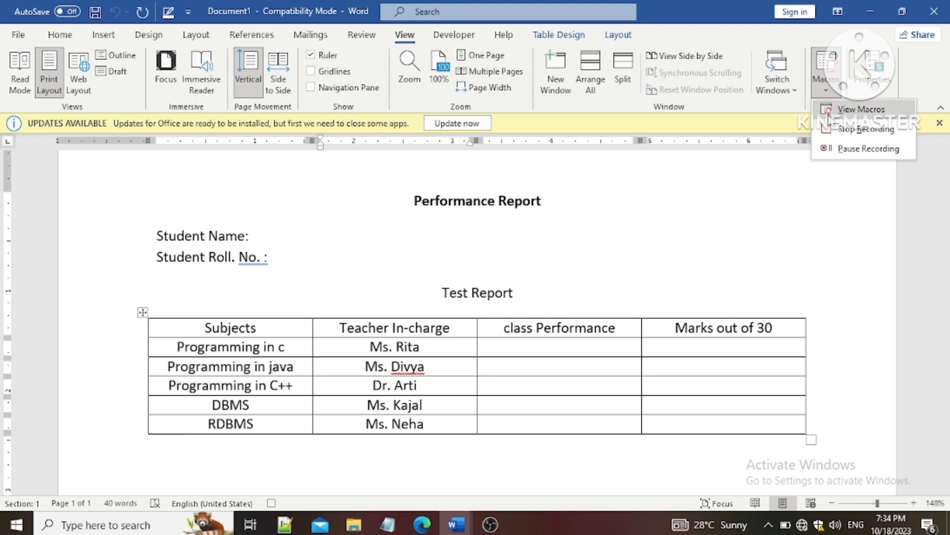
{"action": "left_click", "coordinate": [831, 133]}
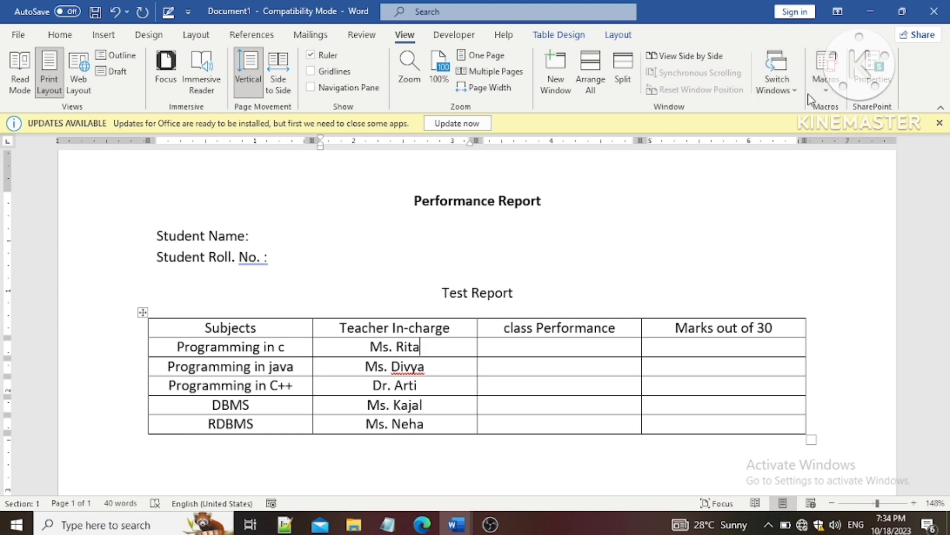
Step: Remove the teachers' titles and names from the Teacher In-charge column, from the Programming in c row down to RDBMS
{"action": "key", "text": "BackSpace"}
{"action": "key", "text": "BackSpace"}
{"action": "key", "text": "BackSpace"}
{"action": "key", "text": "BackSpace"}
{"action": "key", "text": "BackSpace"}
{"action": "key", "text": "BackSpace"}
{"action": "key", "text": "BackSpace"}
{"action": "key", "text": "BackSpace"}
{"action": "key", "text": "Down"}
{"action": "key", "text": "BackSpace"}
{"action": "key", "text": "BackSpace"}
{"action": "key", "text": "BackSpace"}
{"action": "key", "text": "BackSpace"}
{"action": "key", "text": "BackSpace"}
{"action": "key", "text": "BackSpace"}
{"action": "key", "text": "BackSpace"}
{"action": "key", "text": "BackSpace"}
{"action": "key", "text": "BackSpace"}
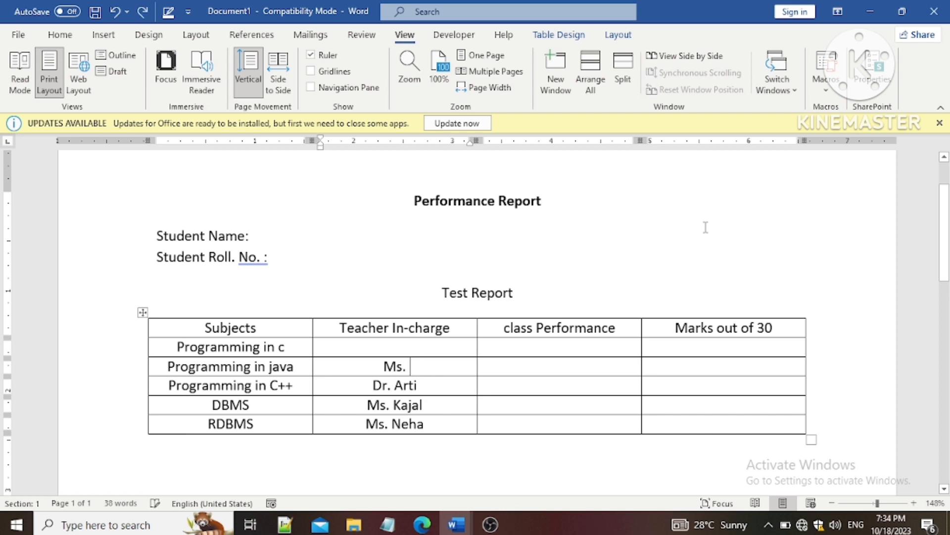
{"action": "key", "text": "Down"}
{"action": "key", "text": "BackSpace"}
{"action": "key", "text": "BackSpace"}
{"action": "key", "text": "BackSpace"}
{"action": "key", "text": "BackSpace"}
{"action": "key", "text": "BackSpace"}
{"action": "key", "text": "BackSpace"}
{"action": "key", "text": "BackSpace"}
{"action": "key", "text": "BackSpace"}
{"action": "key", "text": "Down"}
{"action": "key", "text": "BackSpace"}
{"action": "key", "text": "BackSpace"}
{"action": "key", "text": "BackSpace"}
{"action": "key", "text": "BackSpace"}
{"action": "key", "text": "BackSpace"}
{"action": "key", "text": "BackSpace"}
{"action": "key", "text": "BackSpace"}
{"action": "key", "text": "BackSpace"}
{"action": "key", "text": "BackSpace"}
{"action": "key", "text": "ctrl+z"}
{"action": "key", "text": "ctrl+z"}
{"action": "key", "text": "ctrl+z"}
{"action": "key", "text": "ctrl+z"}
{"action": "key", "text": "ctrl+z"}
{"action": "key", "text": "ctrl+z"}
{"action": "key", "text": "ctrl+z"}
{"action": "key", "text": "ctrl+z"}
{"action": "key", "text": "ctrl+z"}
{"action": "key", "text": "ctrl+z"}
{"action": "key", "text": "ctrl+z"}
{"action": "key", "text": "ctrl+z"}
{"action": "key", "text": "ctrl+z"}
{"action": "key", "text": "ctrl+z"}
{"action": "key", "text": "ctrl+z"}
{"action": "key", "text": "ctrl+z"}
{"action": "key", "text": "ctrl+z"}
{"action": "key", "text": "ctrl+z"}
{"action": "key", "text": "ctrl+z"}
{"action": "key", "text": "ctrl+z"}
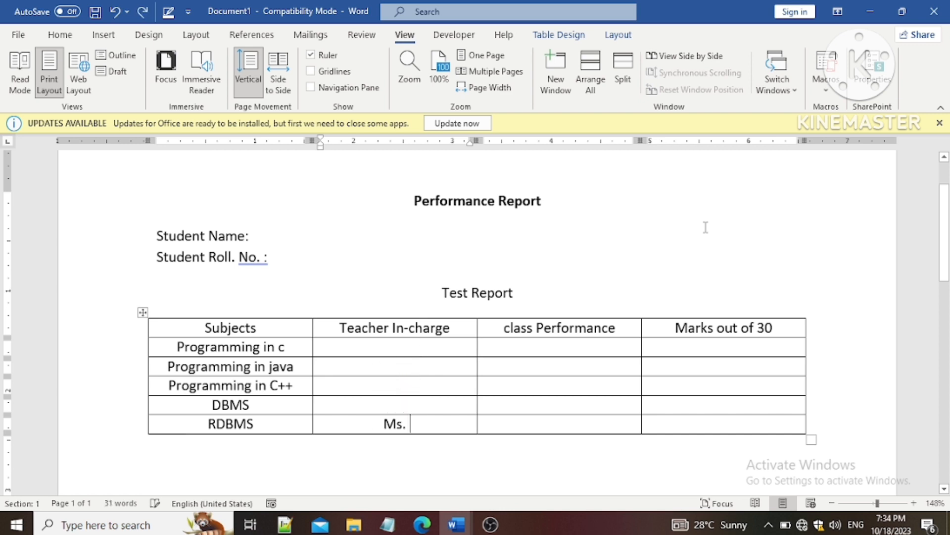
Step: Undo the rest of the report content and delete the leftover text so the page is empty
{"action": "key", "text": "ctrl+z"}
{"action": "key", "text": "ctrl+z"}
{"action": "key", "text": "ctrl+z"}
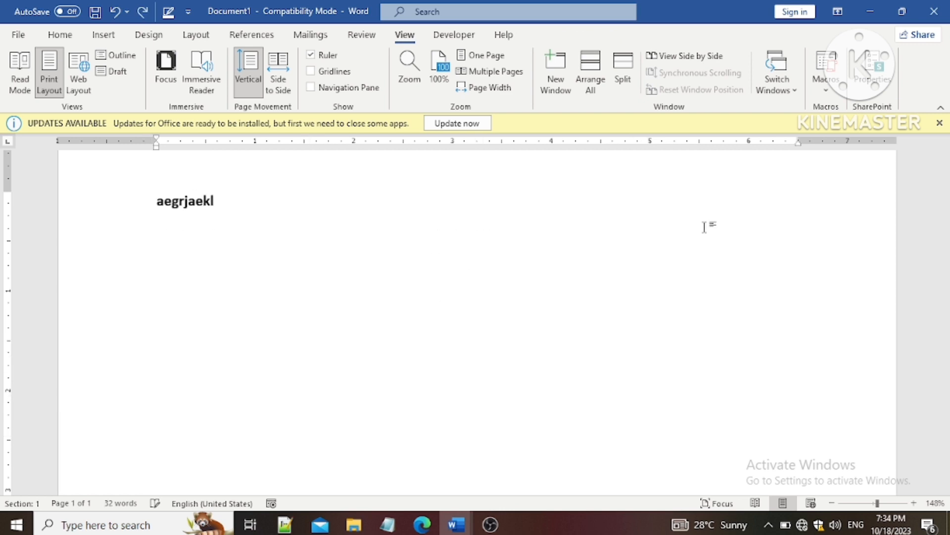
{"action": "key", "text": "ctrl+z"}
{"action": "key", "text": "ctrl+z"}
{"action": "key", "text": "ctrl+z"}
{"action": "key", "text": "ctrl+z"}
{"action": "key", "text": "BackSpace"}
{"action": "key", "text": "BackSpace"}
{"action": "key", "text": "BackSpace"}
{"action": "key", "text": "BackSpace"}
{"action": "key", "text": "BackSpace"}
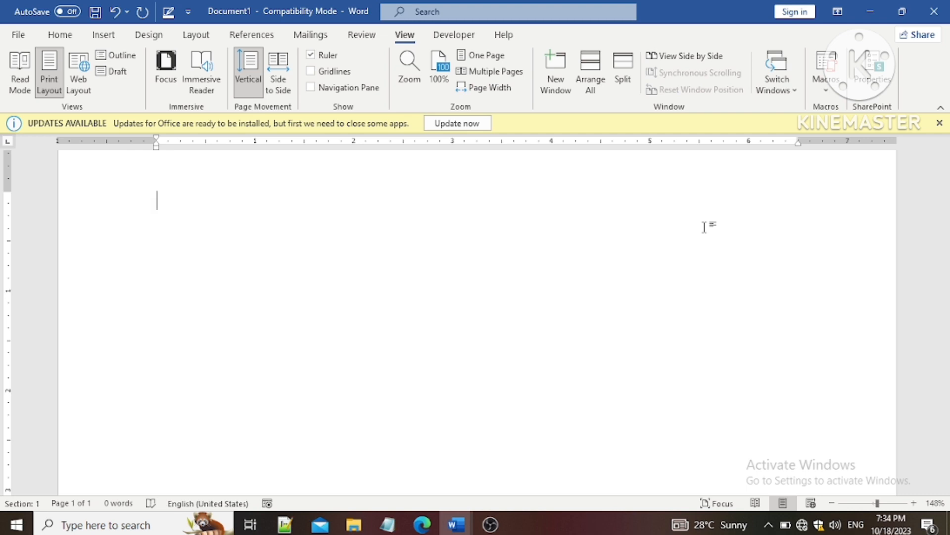
Step: Run the report macro on the empty page to generate the performance report with its table
{"action": "key", "text": "ctrl+y"}
{"action": "key", "text": "ctrl+y"}
{"action": "key", "text": "ctrl+y"}
{"action": "key", "text": "ctrl+y"}
{"action": "key", "text": "ctrl+y"}
{"action": "key", "text": "ctrl+y"}
{"action": "key", "text": "ctrl+y"}
{"action": "key", "text": "ctrl+y"}
{"action": "key", "text": "ctrl+y"}
{"action": "key", "text": "ctrl+y"}
{"action": "key", "text": "ctrl+y"}
{"action": "key", "text": "ctrl+y"}
{"action": "key", "text": "ctrl+y"}
{"action": "key", "text": "ctrl+y"}
{"action": "key", "text": "ctrl+y"}
{"action": "key", "text": "ctrl+y"}
{"action": "key", "text": "ctrl+y"}
{"action": "key", "text": "ctrl+y"}
{"action": "key", "text": "ctrl+y"}
{"action": "key", "text": "ctrl+y"}
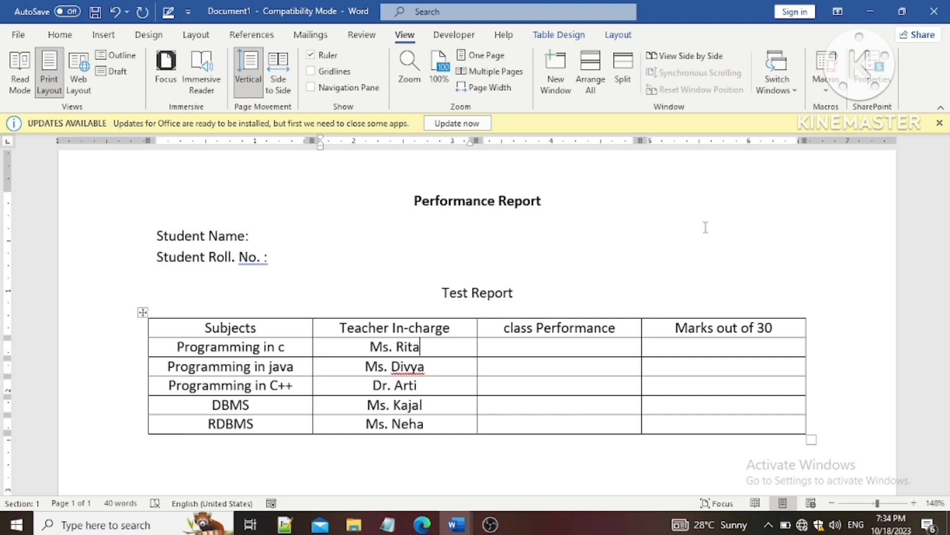
Step: Add a blank line below the table and run the report macro again to insert a second performance report
{"action": "left_click_drag", "start_coordinate": [949, 228], "coordinate": [949, 277]}
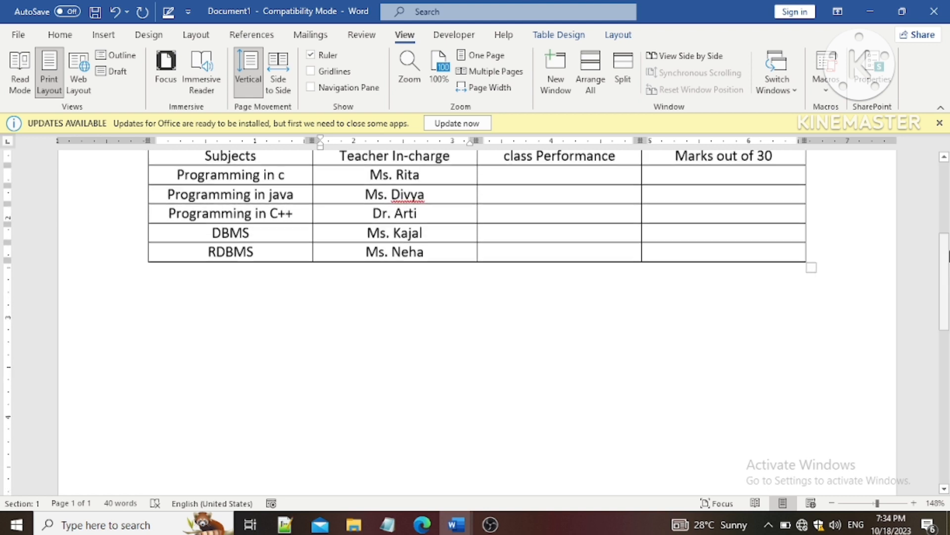
{"action": "left_click", "coordinate": [509, 363]}
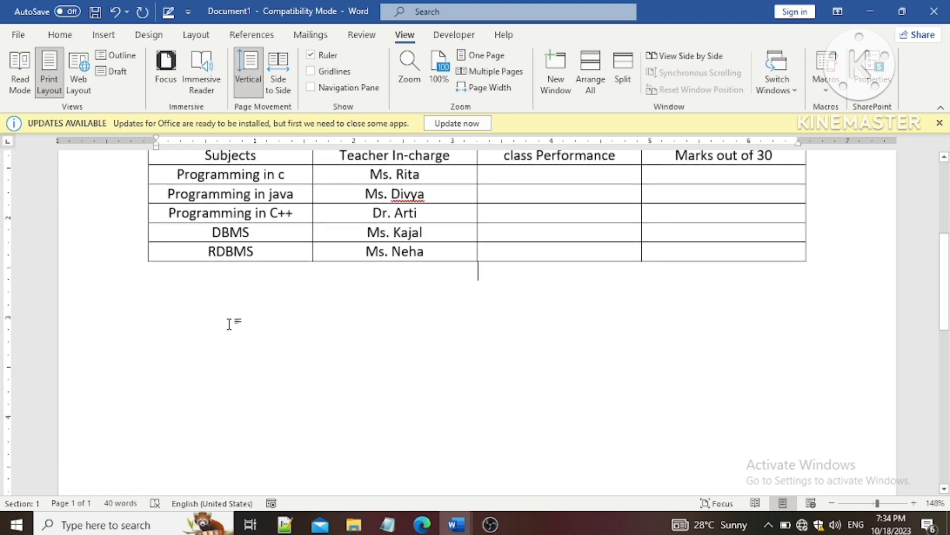
{"action": "key", "text": "Return"}
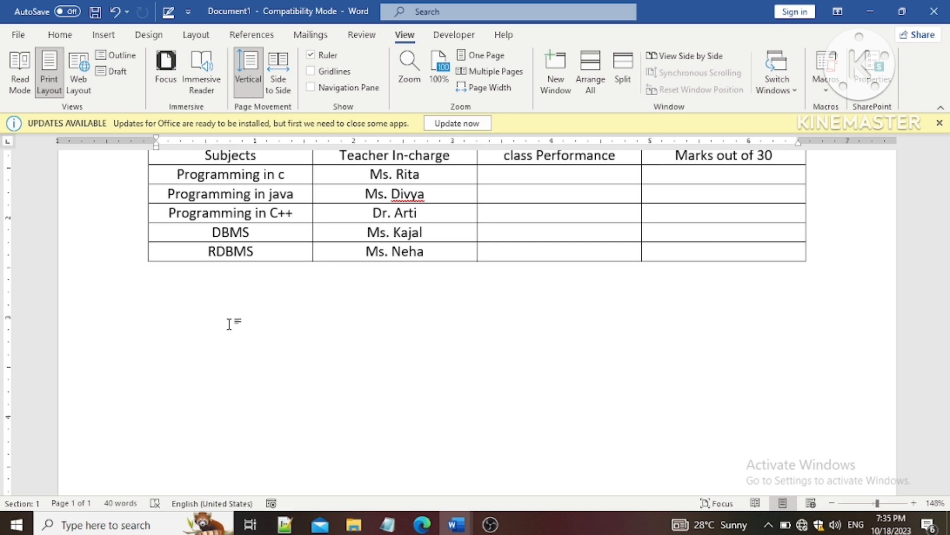
{"action": "key", "text": "ctrl+v"}
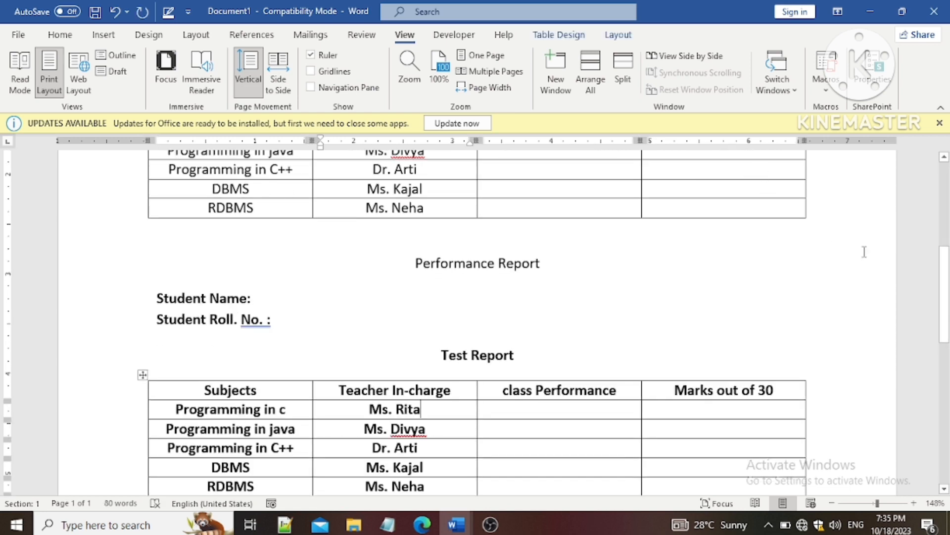
{"action": "left_click_drag", "start_coordinate": [945, 272], "coordinate": [945, 474]}
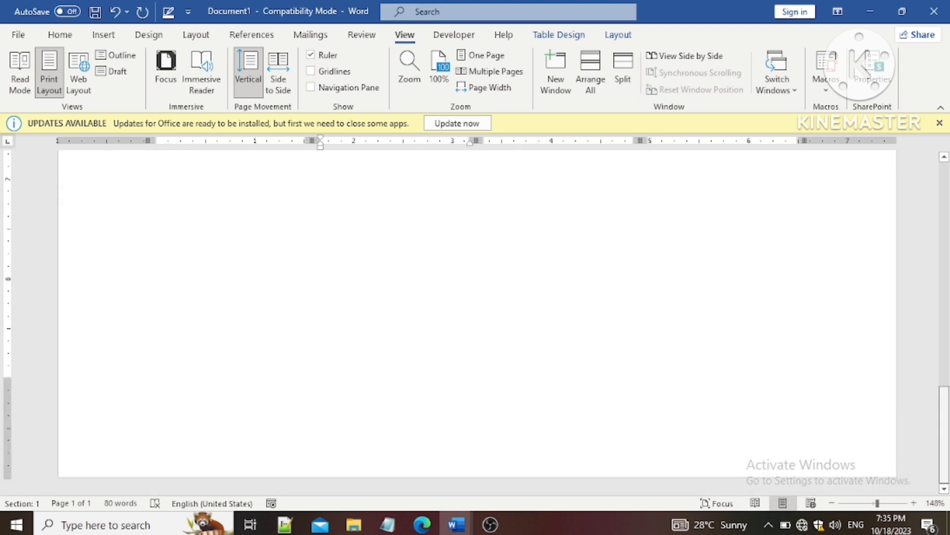
{"action": "left_click_drag", "start_coordinate": [948, 413], "coordinate": [949, 211]}
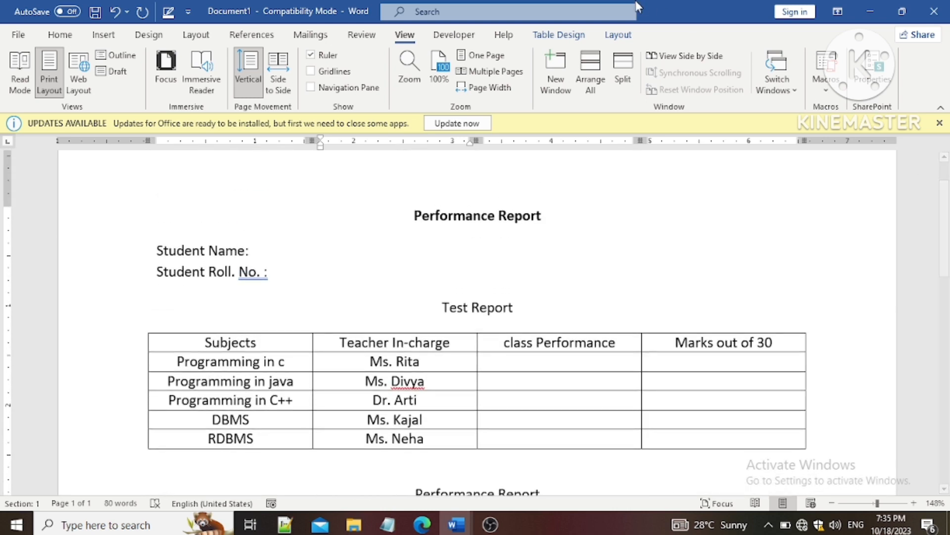
Step: Review the macro security settings and the list of available macros, leaving both unchanged
{"action": "left_click", "coordinate": [453, 34]}
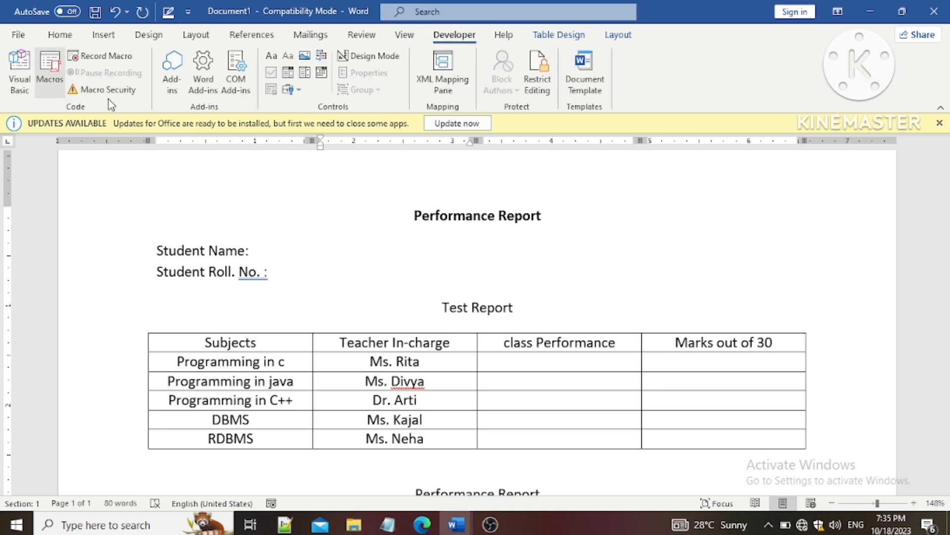
{"action": "left_click", "coordinate": [132, 92]}
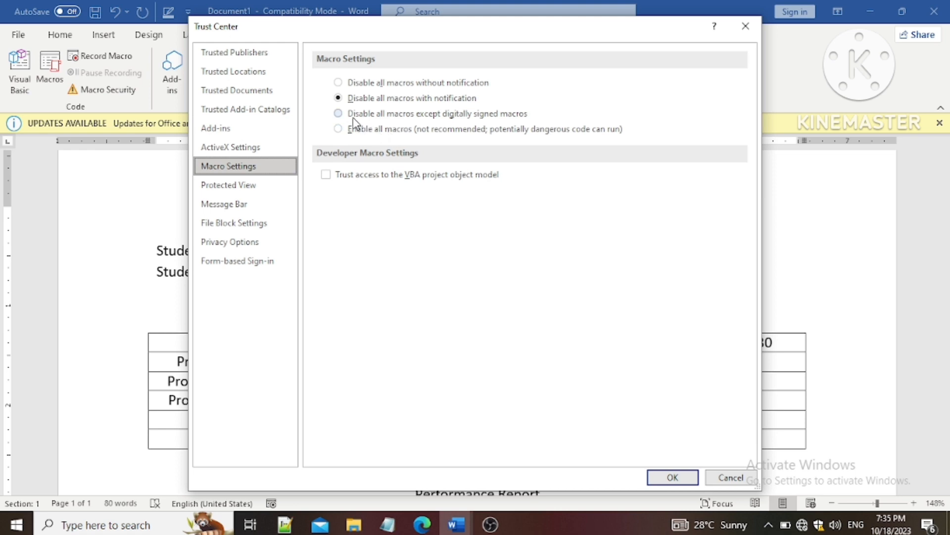
{"action": "left_click", "coordinate": [745, 28]}
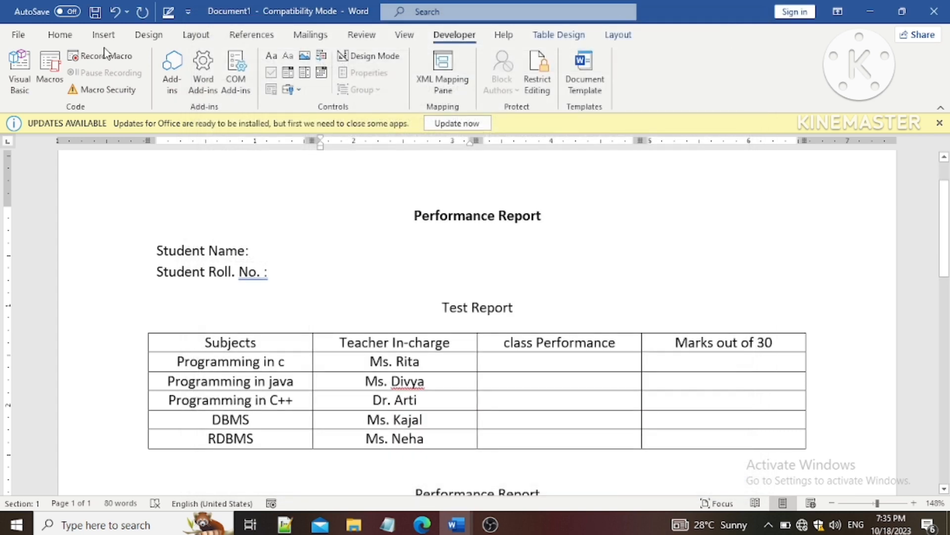
{"action": "left_click", "coordinate": [49, 72]}
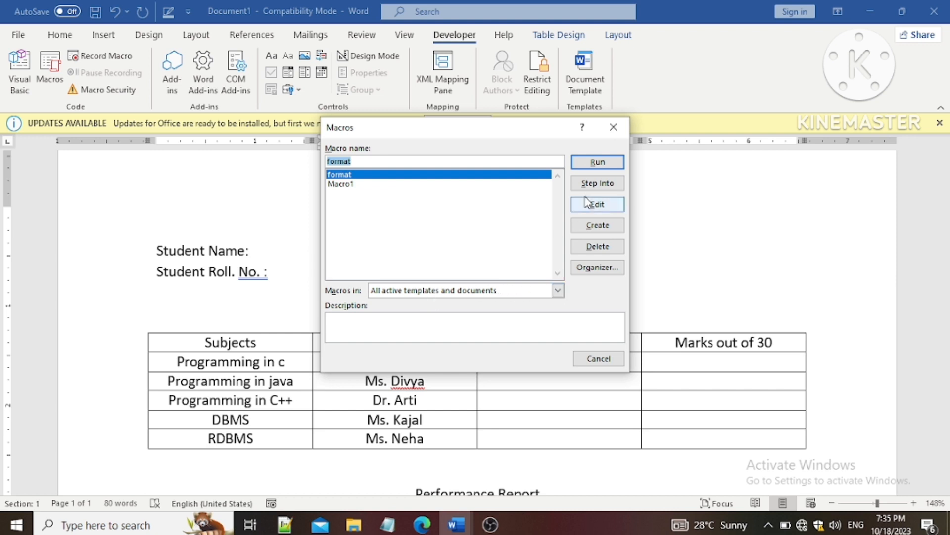
{"action": "left_click", "coordinate": [614, 127]}
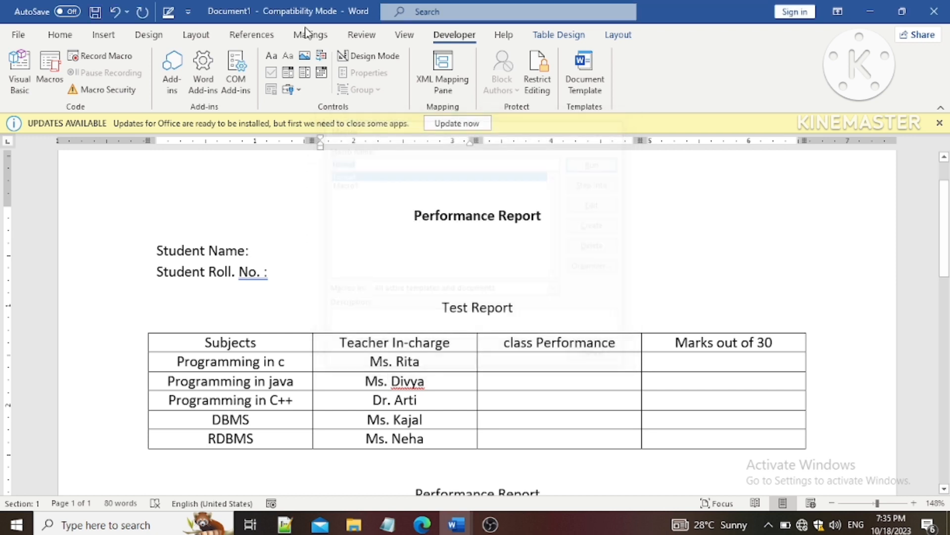
Step: Examine the storage locations offered when recording a new macro, then cancel the recording
{"action": "left_click", "coordinate": [131, 58]}
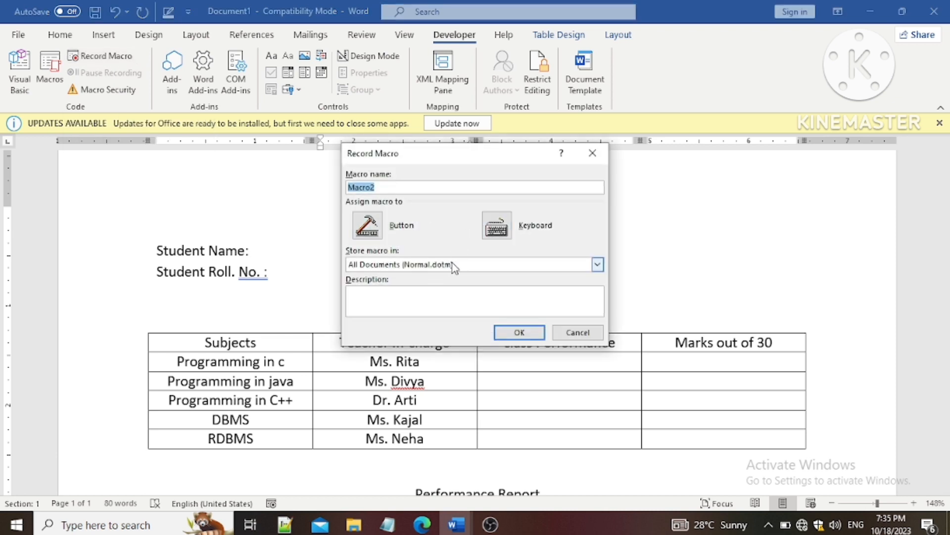
{"action": "left_click", "coordinate": [597, 265]}
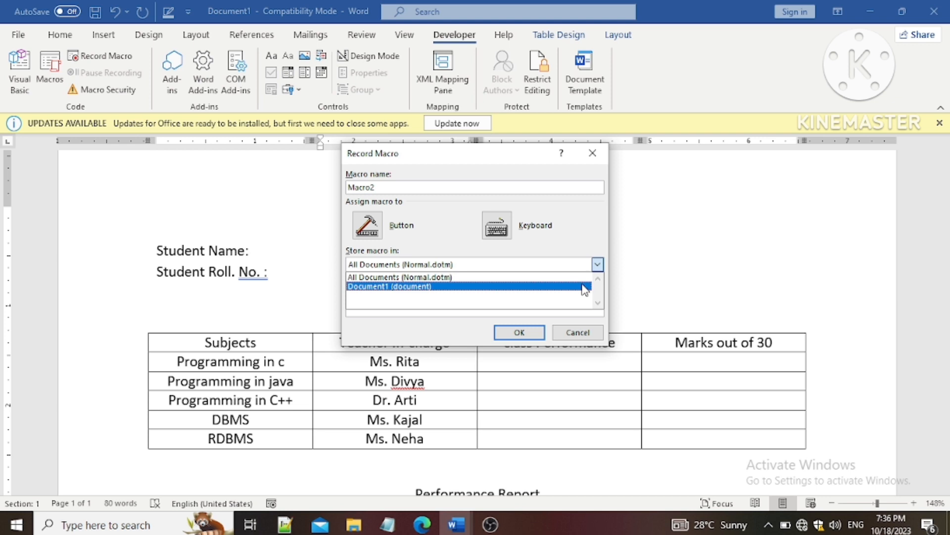
{"action": "left_click", "coordinate": [578, 332]}
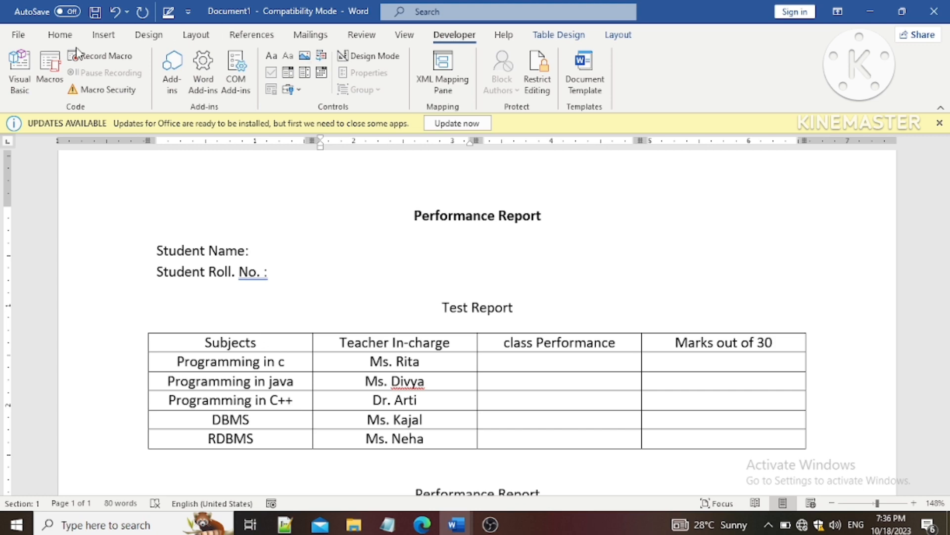
Step: Open the macro security settings in the Trust Center
{"action": "left_click", "coordinate": [91, 96]}
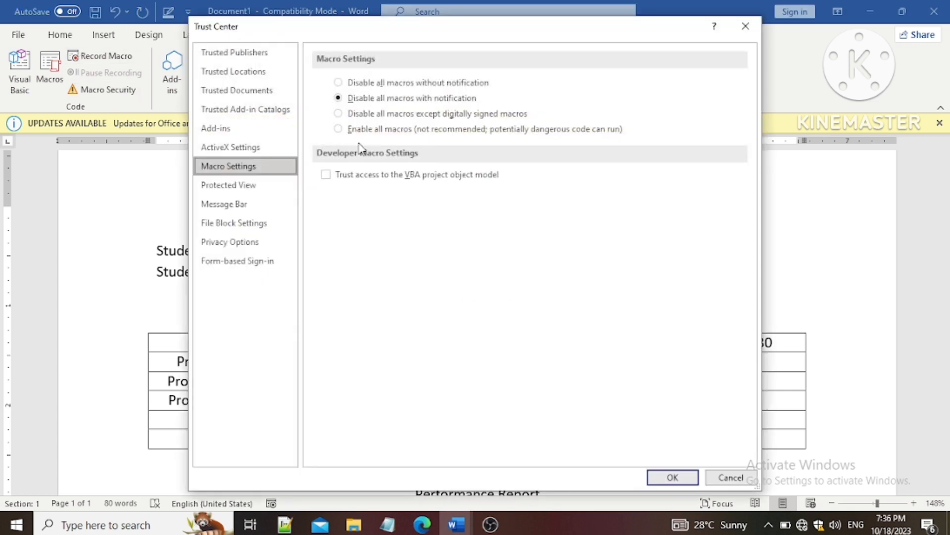